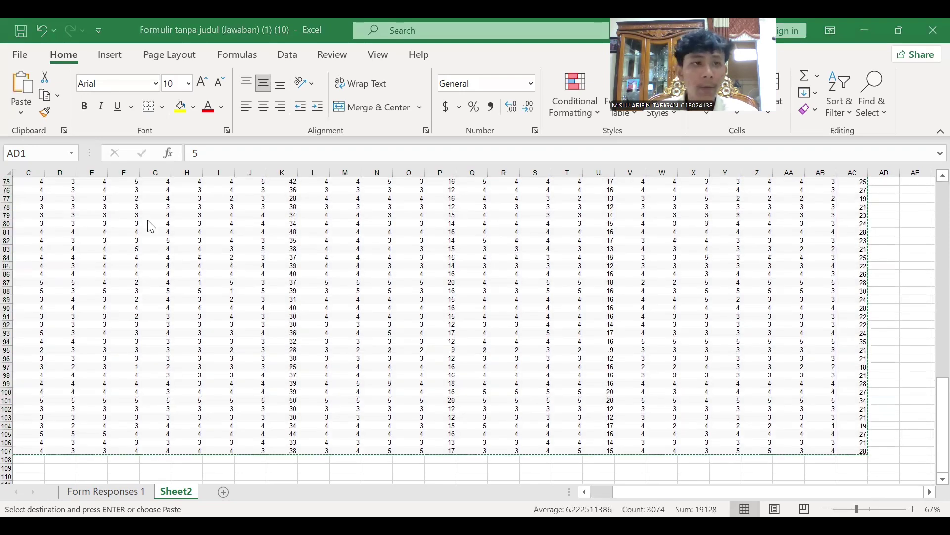
# Step: In Excel's Sheet2, list the variable names x1.1 through Y1 vertically in AD1:AD29 and copy them
pyautogui.hotkey('alt', 'Tab')
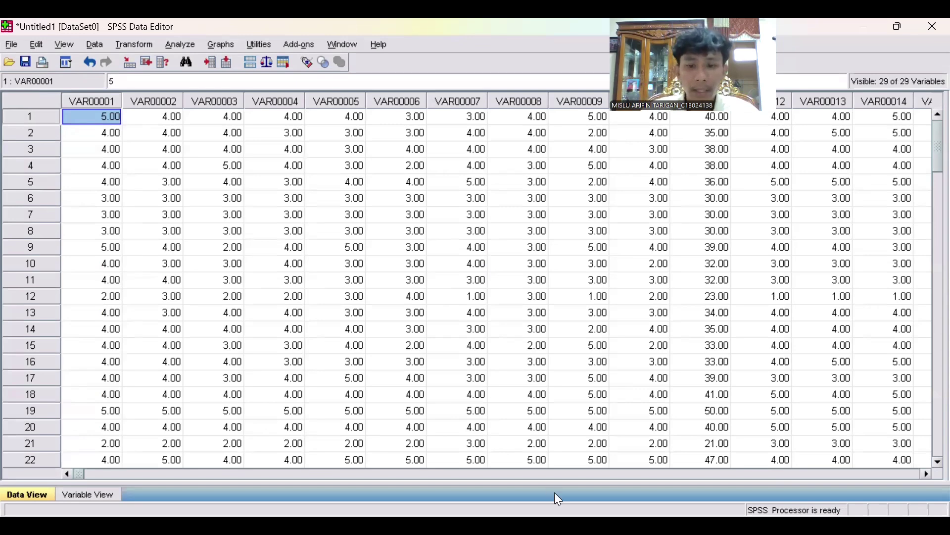
pyautogui.hotkey('alt', 'Tab')
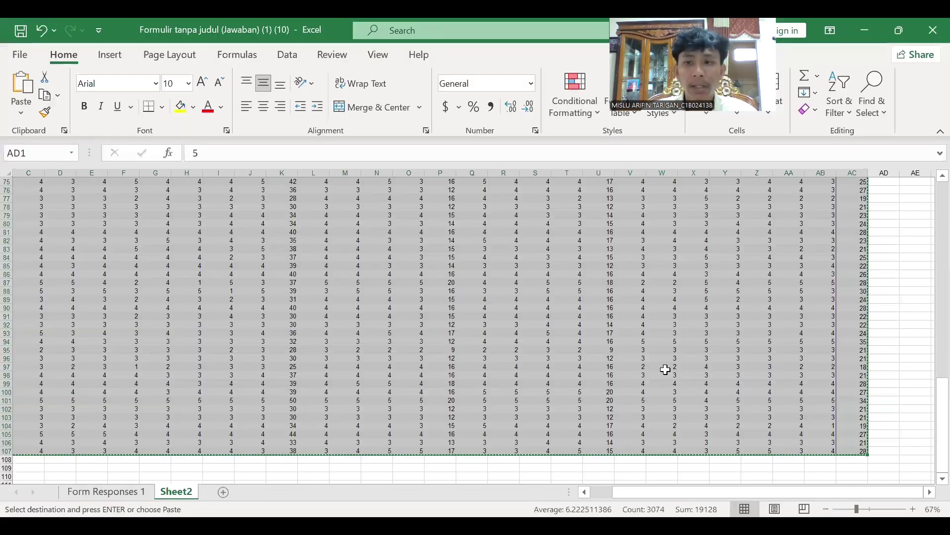
pyautogui.click(914, 348)
pyautogui.scroll(20, 902, 323)
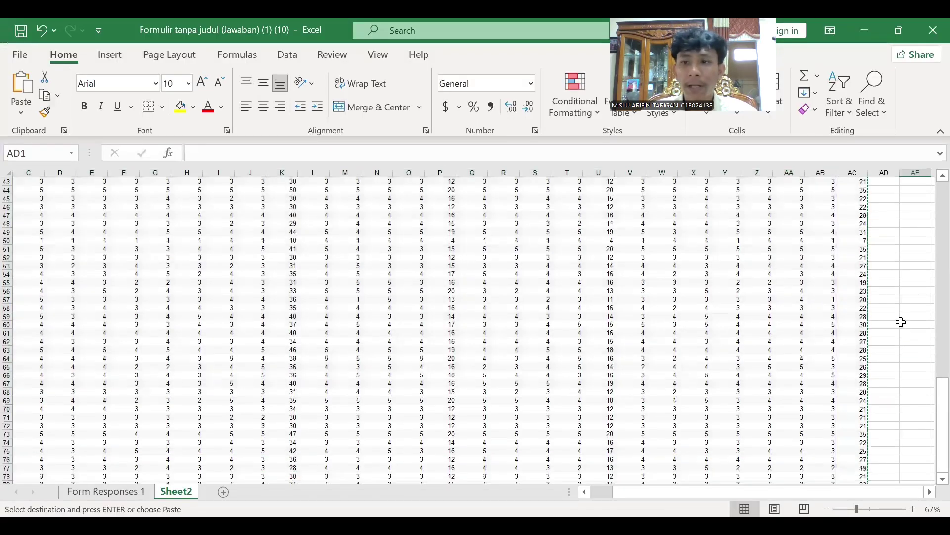
pyautogui.moveTo(890, 182); pyautogui.dragTo(884, 421)
pyautogui.hotkey('ctrl', 'v')
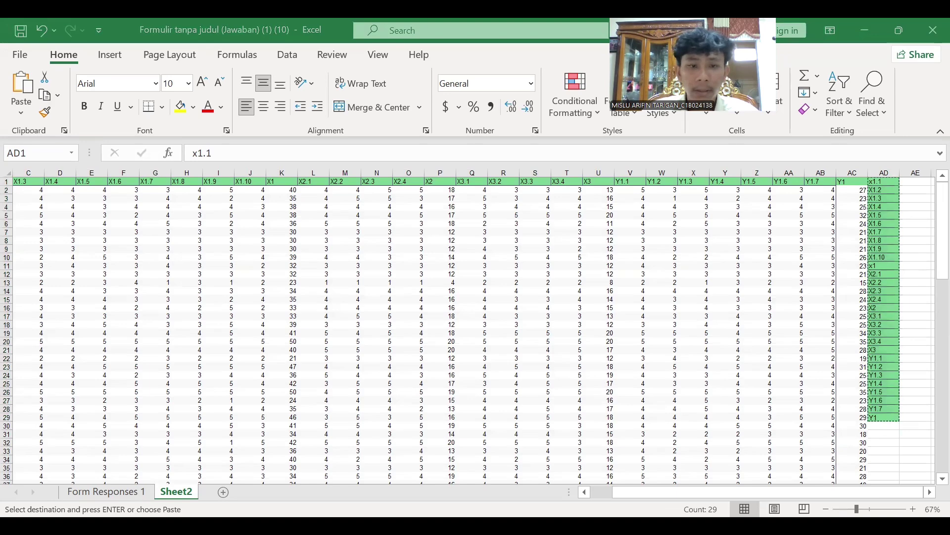
# Step: Switch to SPSS and paste the copied names over the default variable names, starting at VAR00001 in the variable definitions
pyautogui.hotkey('alt', 'Tab')
pyautogui.click(96, 489)
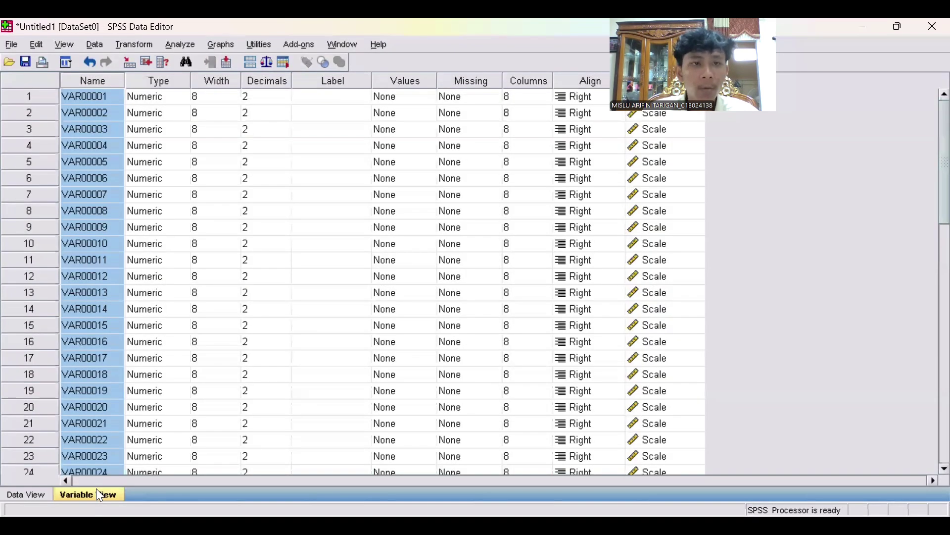
pyautogui.click(104, 101)
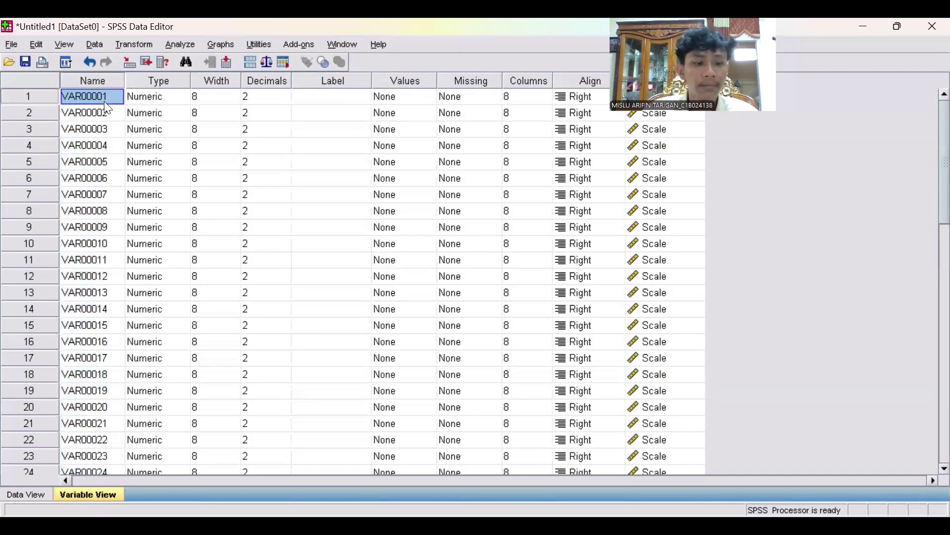
pyautogui.hotkey('ctrl', 'v')
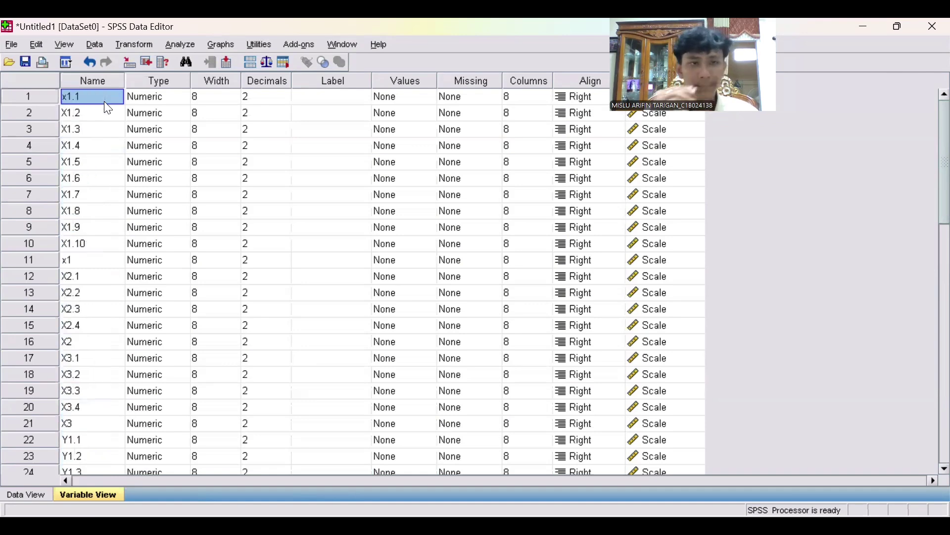
# Step: Run a two-tailed Pearson bivariate correlation on items x1.1 through X1.10 and the total x1
pyautogui.hotkey('ctrl', 't')
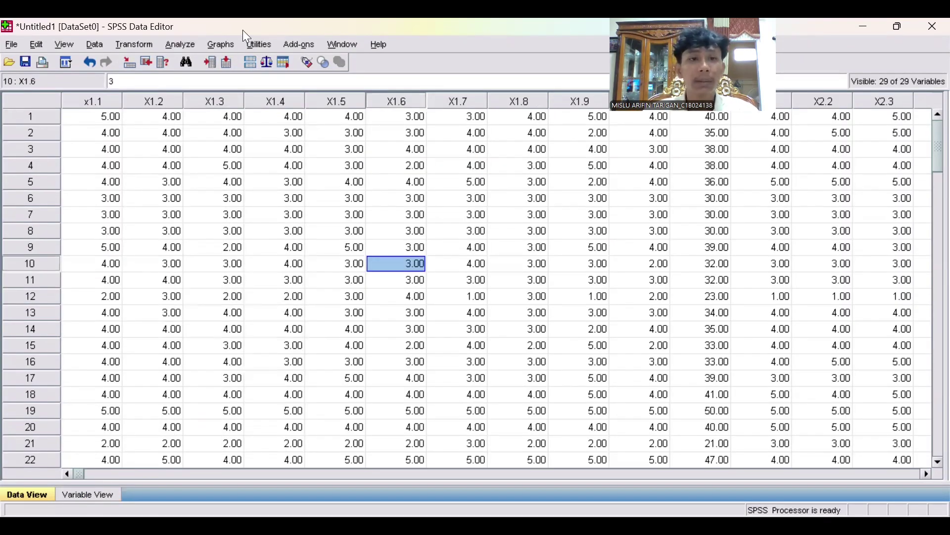
pyautogui.click(186, 46)
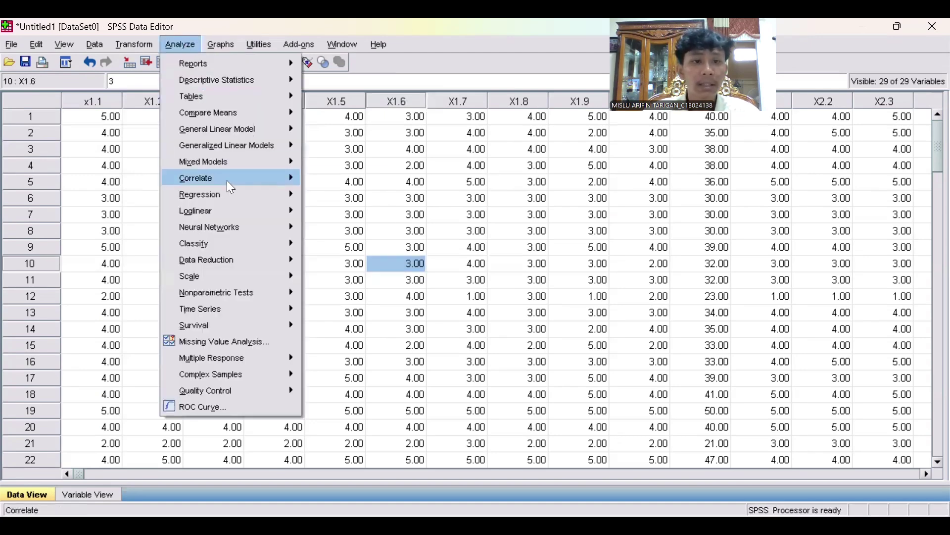
pyautogui.moveTo(232, 181)
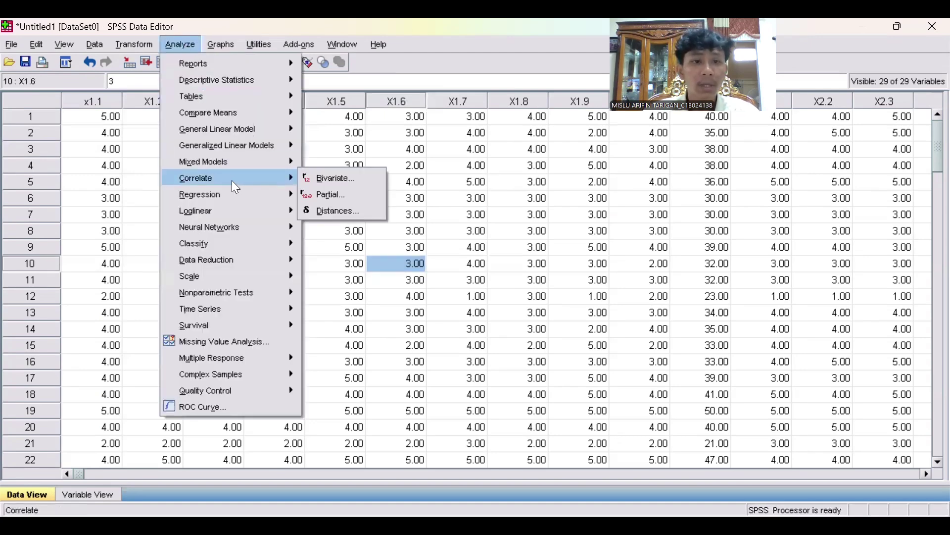
pyautogui.click(318, 176)
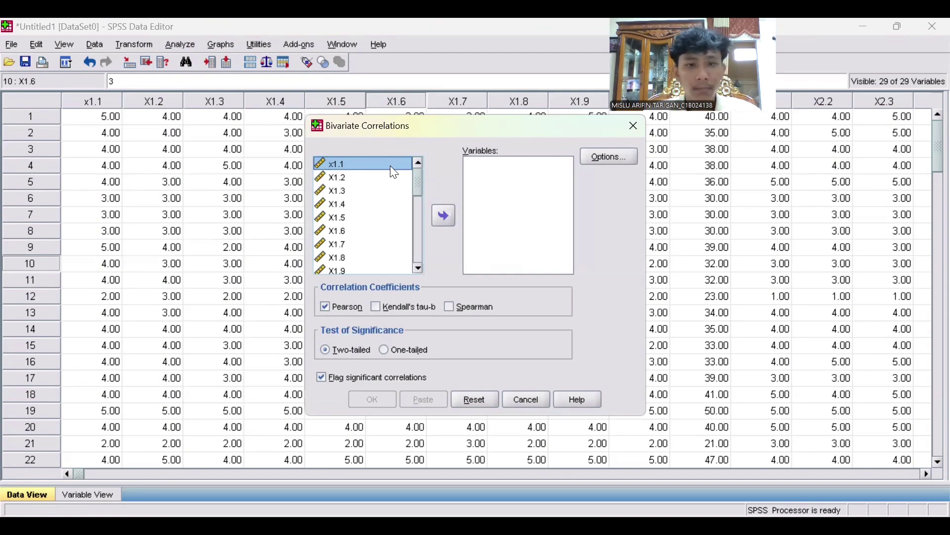
pyautogui.click(419, 270)
pyautogui.click(419, 270)
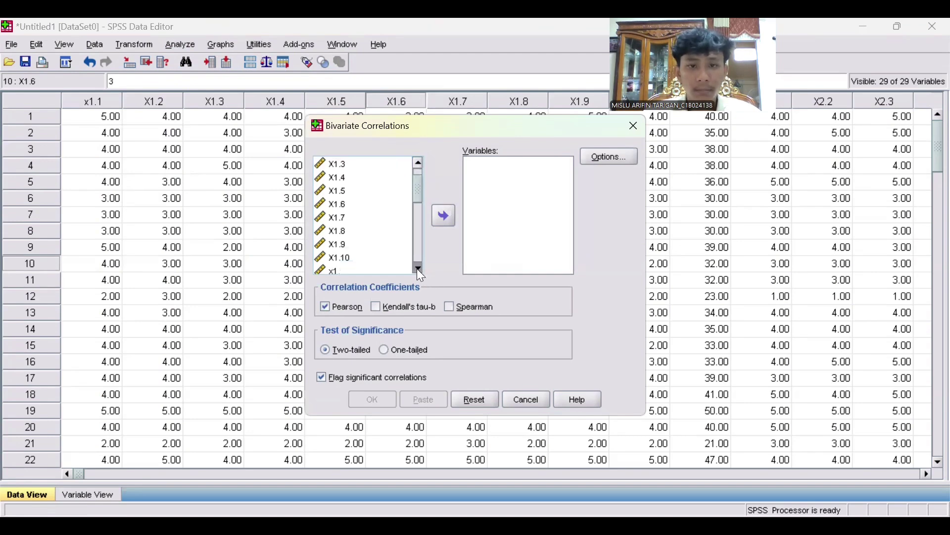
pyautogui.scroll(-6, 417, 264)
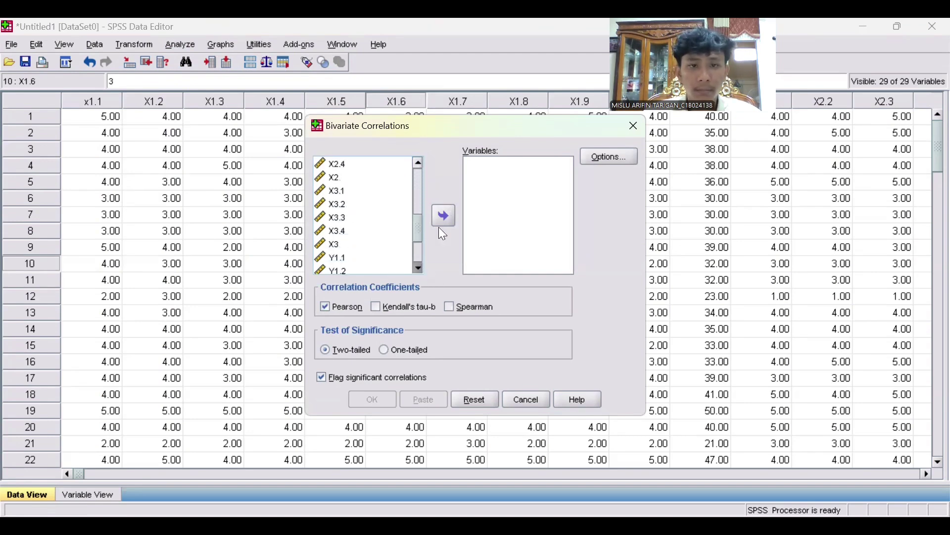
pyautogui.moveTo(420, 163); pyautogui.dragTo(420, 162)
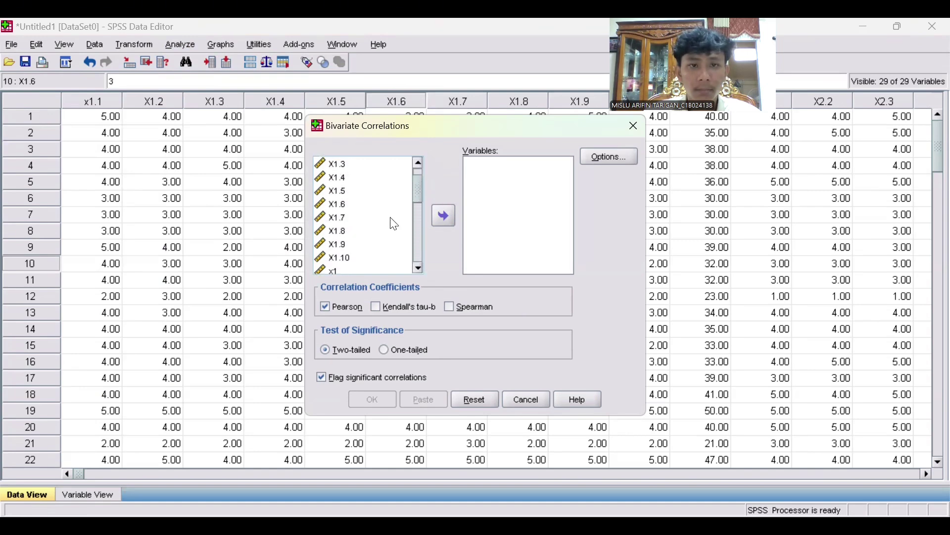
pyautogui.keyDown('shift'); pyautogui.click(356, 266); pyautogui.keyUp('shift')
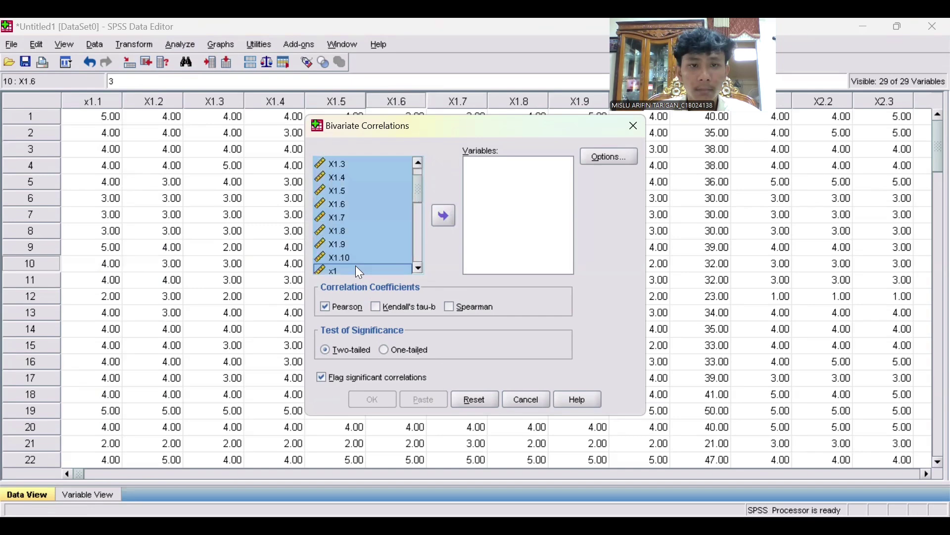
pyautogui.click(442, 217)
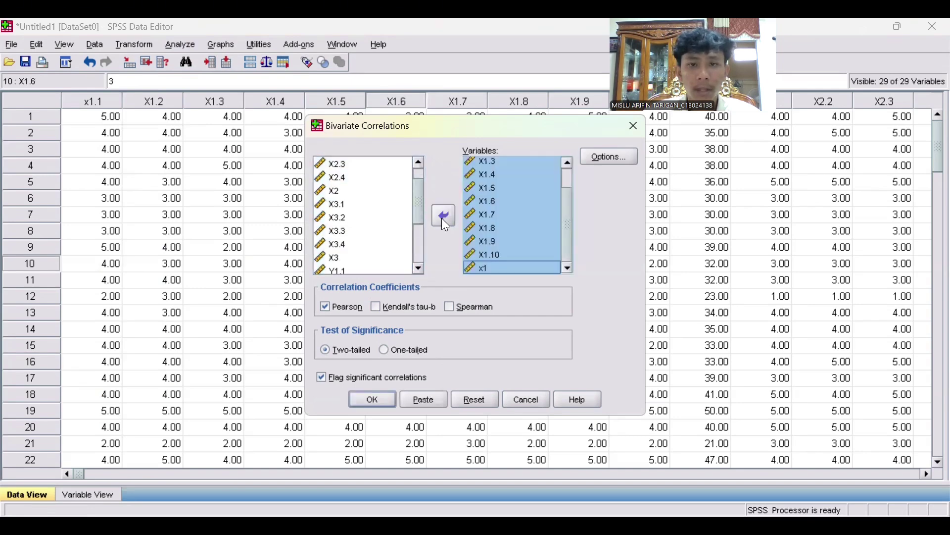
pyautogui.click(377, 402)
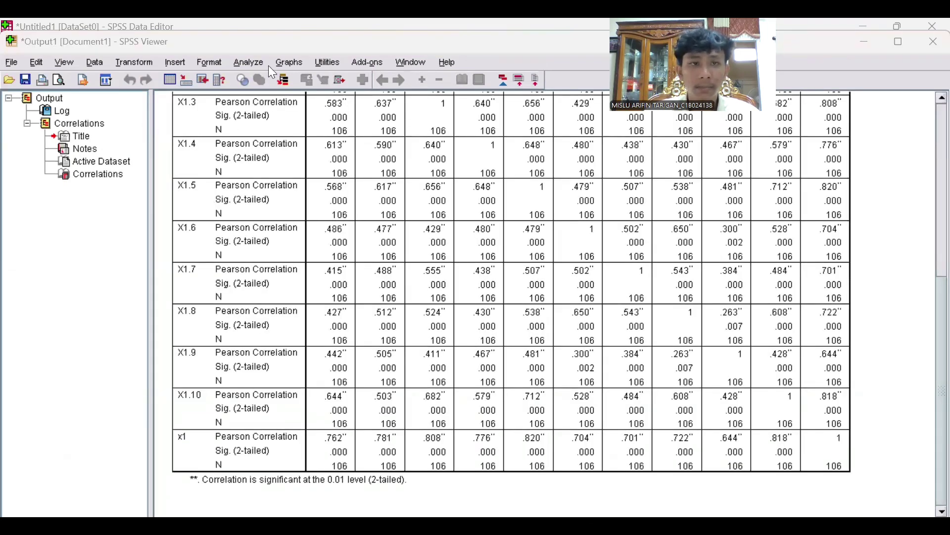
# Step: Reopen the bivariate correlation setup from the data editor and remove x1.1 through X1.10 and x1 from the analysed variables
pyautogui.click(173, 27)
pyautogui.click(179, 45)
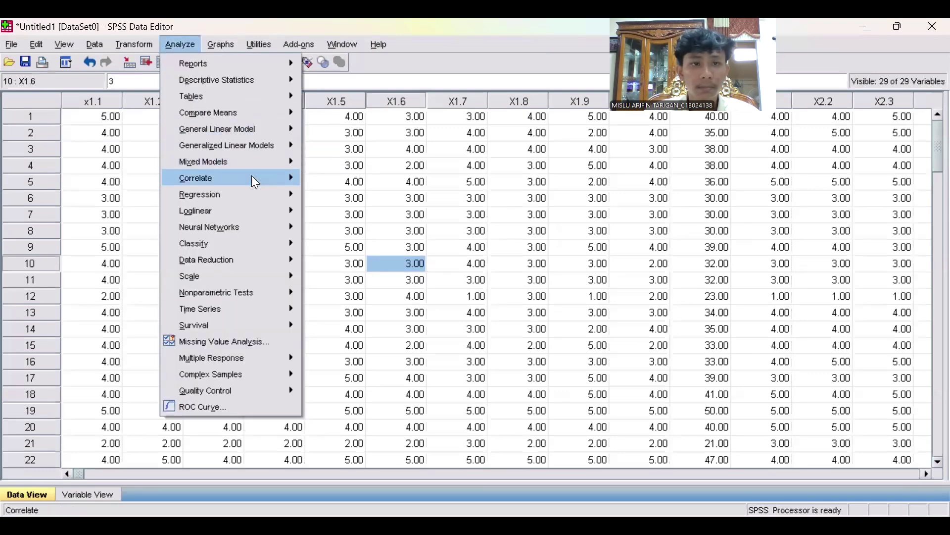
pyautogui.moveTo(269, 180)
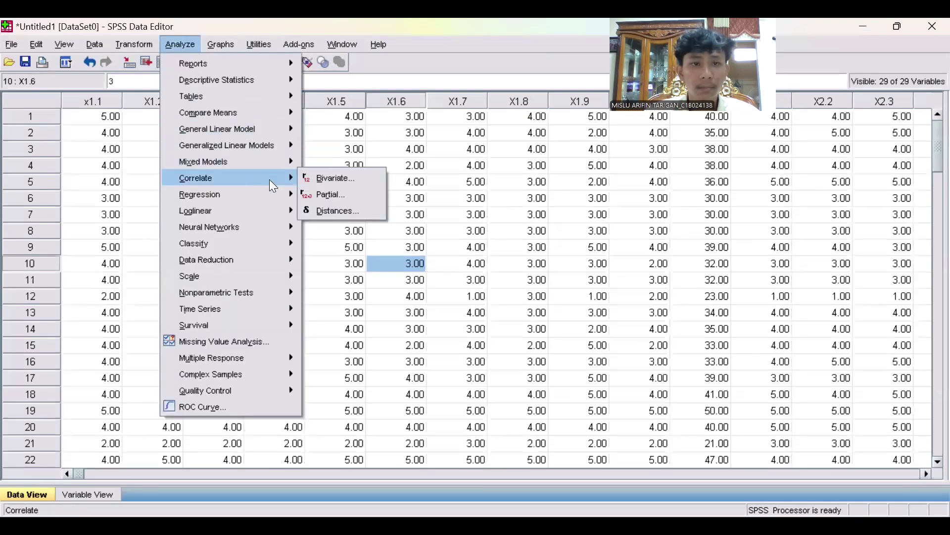
pyautogui.click(318, 181)
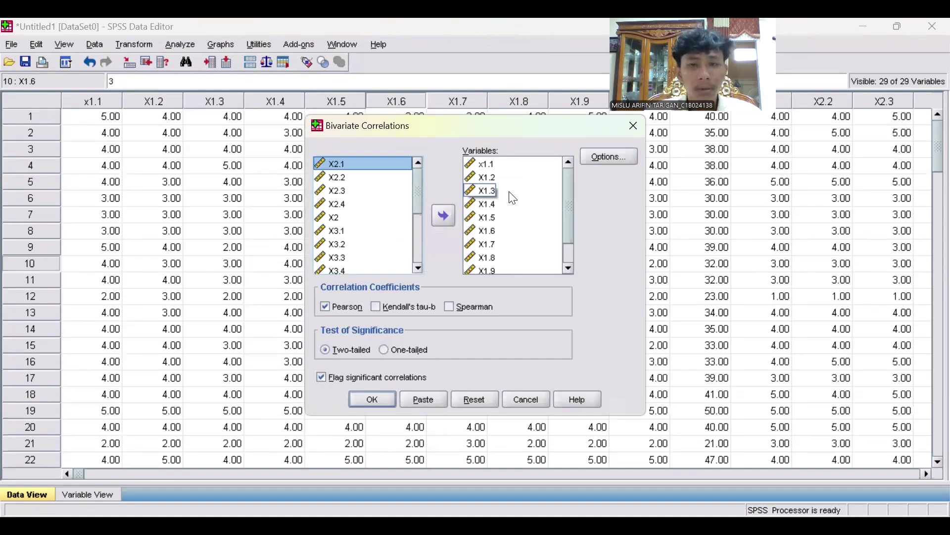
pyautogui.click(498, 168)
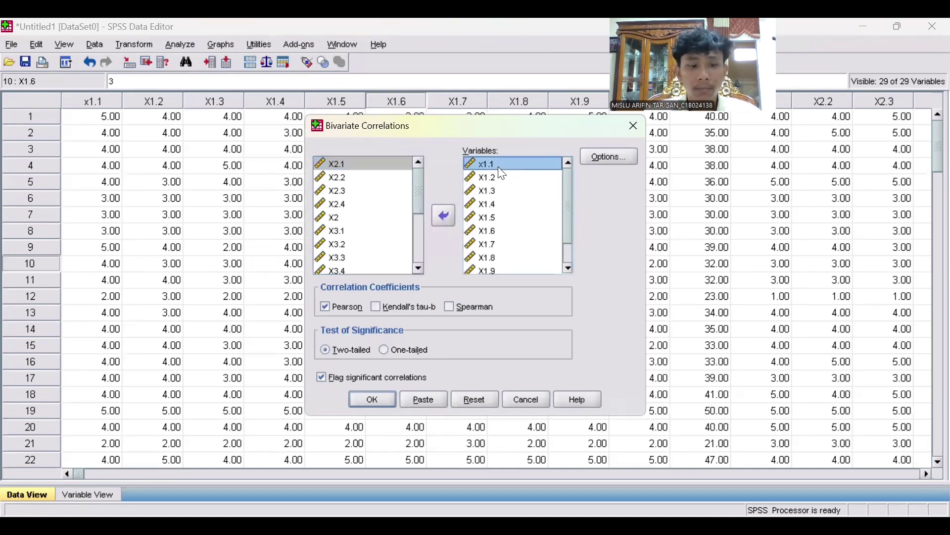
pyautogui.click(567, 267)
pyautogui.click(567, 267)
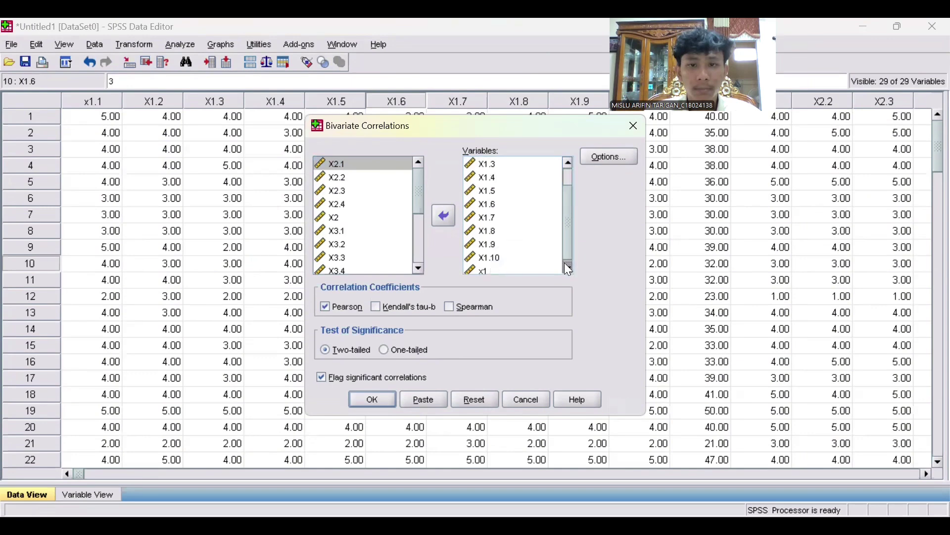
pyautogui.keyDown('shift'); pyautogui.click(515, 268); pyautogui.keyUp('shift')
pyautogui.click(446, 216)
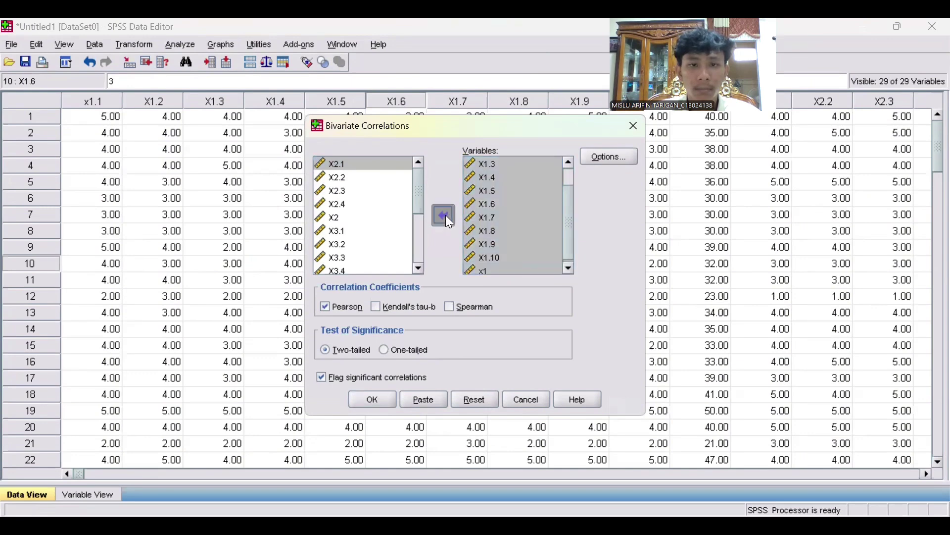
# Step: Add X2.1 through X2.4 and the total X2 as the analysed variables and run their two-tailed Pearson correlation
pyautogui.click(419, 268)
pyautogui.click(420, 265)
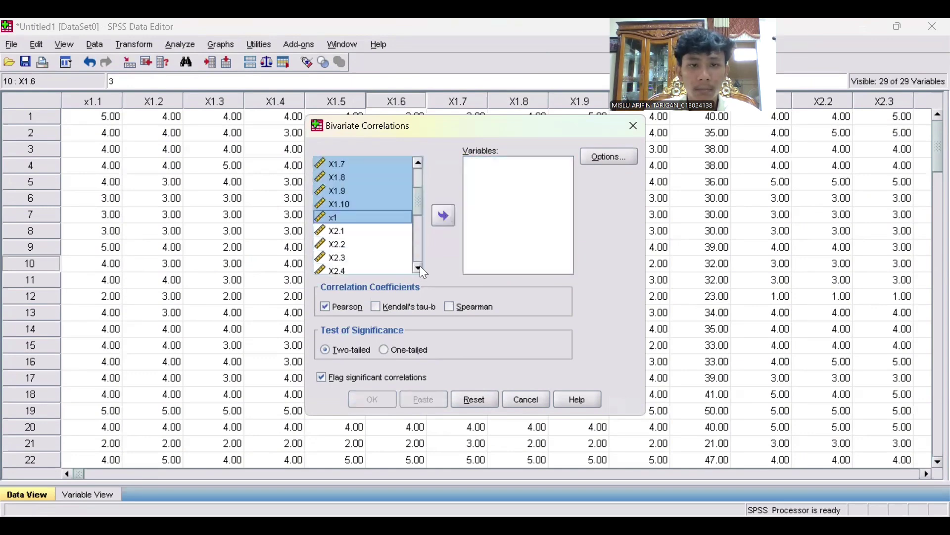
pyautogui.click(379, 230)
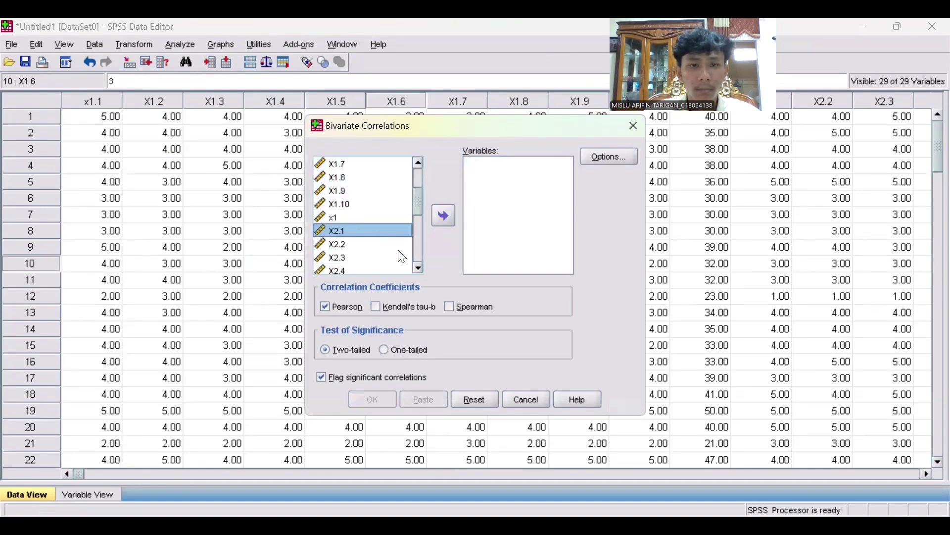
pyautogui.click(420, 268)
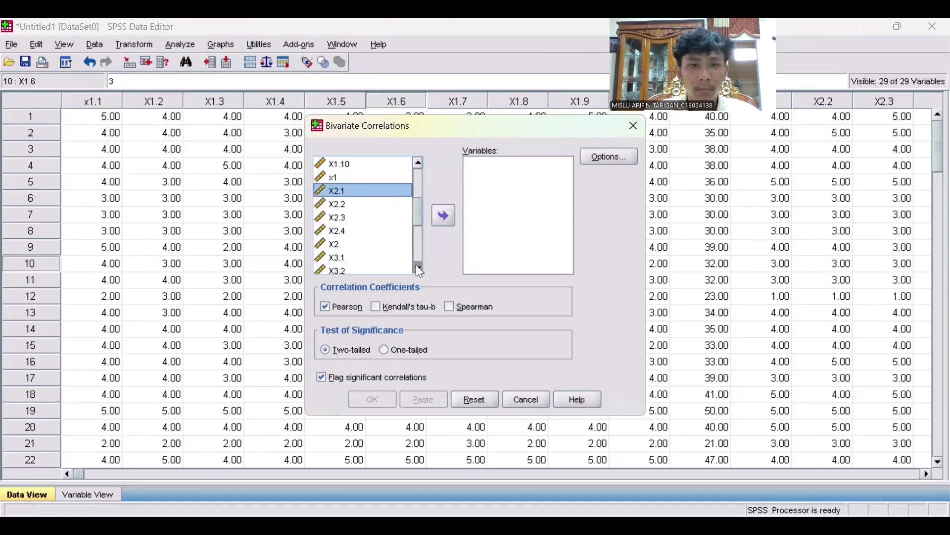
pyautogui.keyDown('shift'); pyautogui.click(382, 244); pyautogui.keyUp('shift')
pyautogui.click(439, 222)
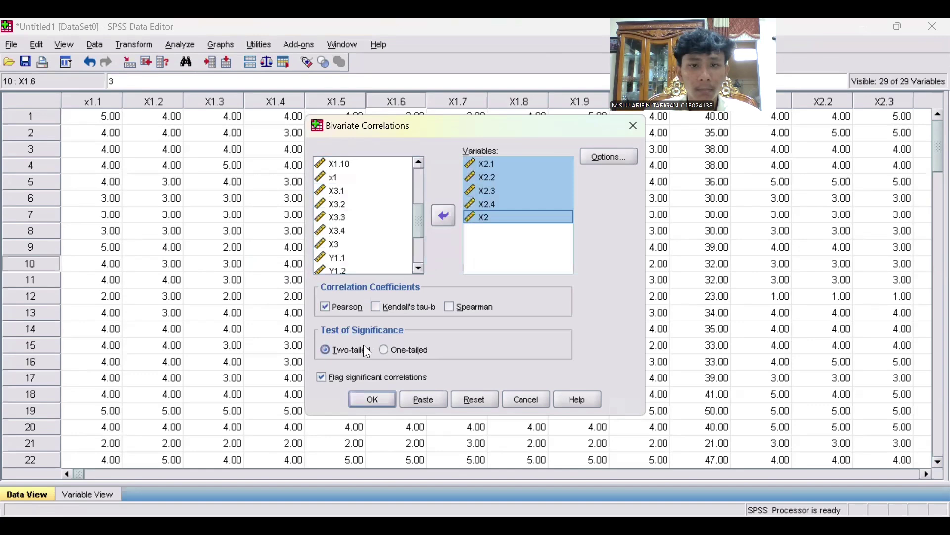
pyautogui.click(368, 400)
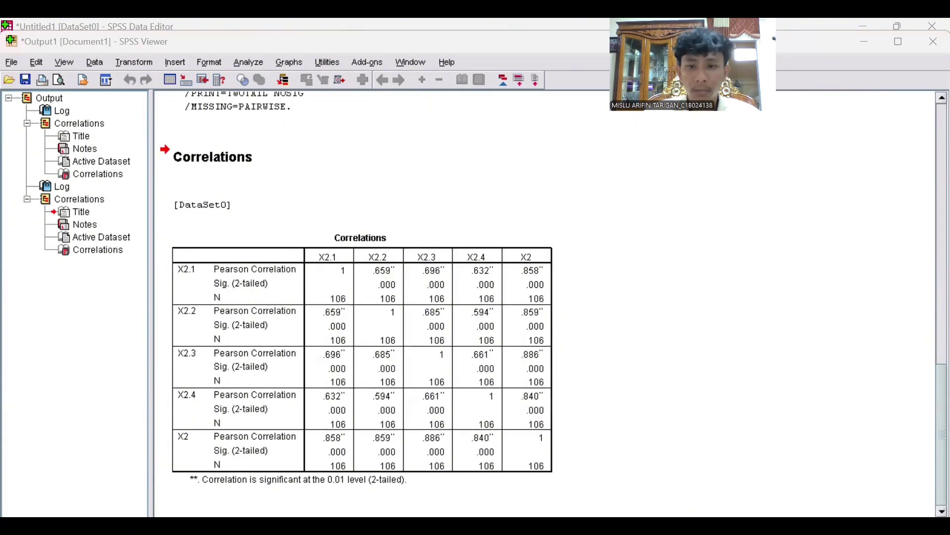
# Step: Return to the bivariate correlation setup and clear X2.1 through X2.4 and X2 from the analysed variables
pyautogui.click(203, 26)
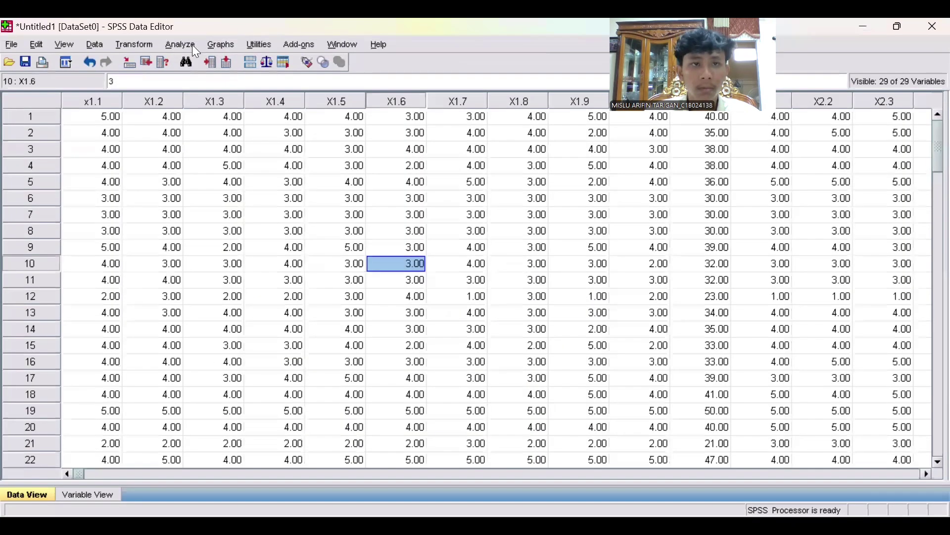
pyautogui.click(187, 45)
pyautogui.moveTo(289, 198)
pyautogui.moveTo(282, 178)
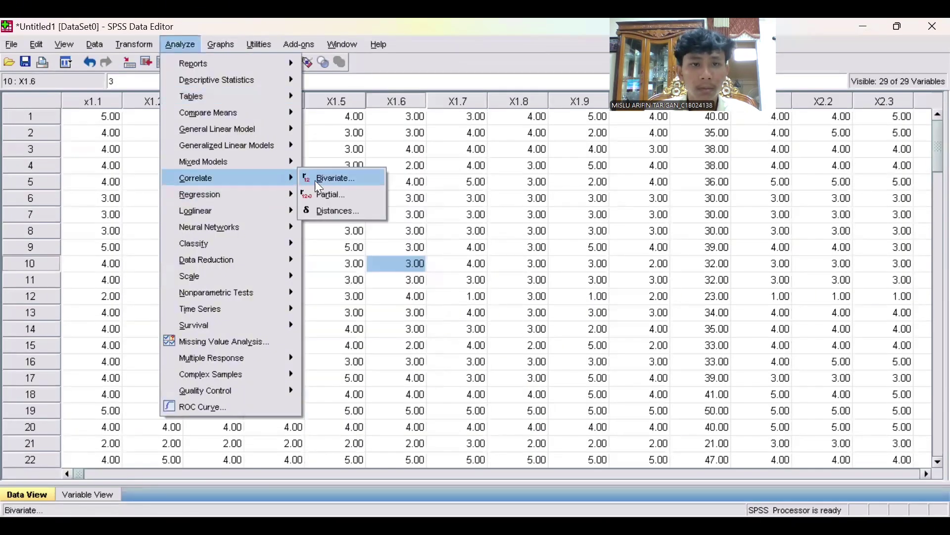
pyautogui.click(337, 177)
pyautogui.click(484, 165)
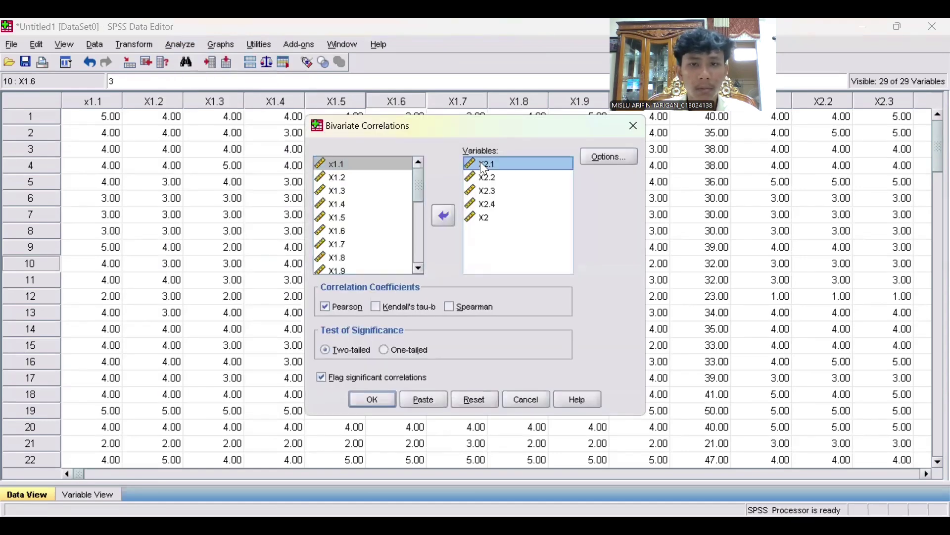
pyautogui.keyDown('shift'); pyautogui.click(484, 217); pyautogui.keyUp('shift')
pyautogui.click(441, 218)
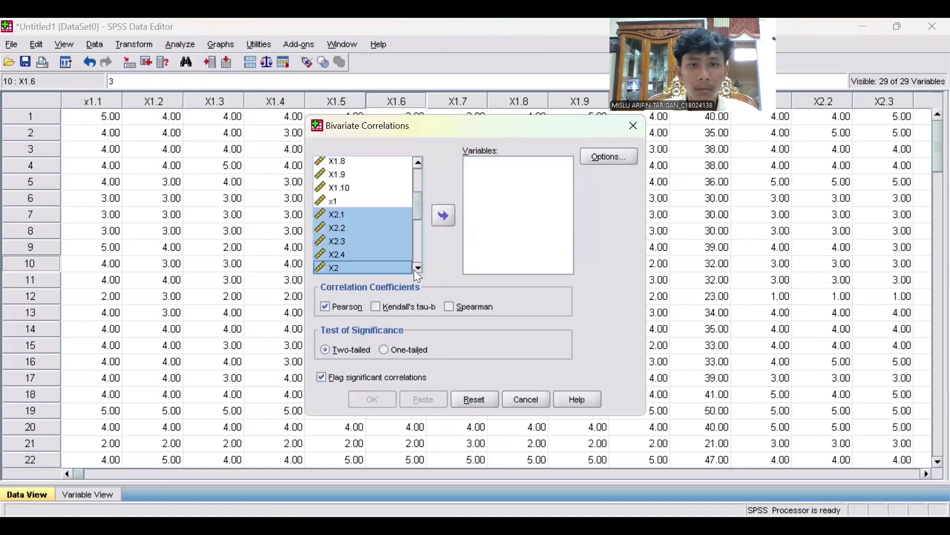
# Step: Add X3.1 through X3.4 and the total X3 as the analysed variables and run their two-tailed Pearson correlation
pyautogui.scroll(-3, 414, 269)
pyautogui.click(401, 243)
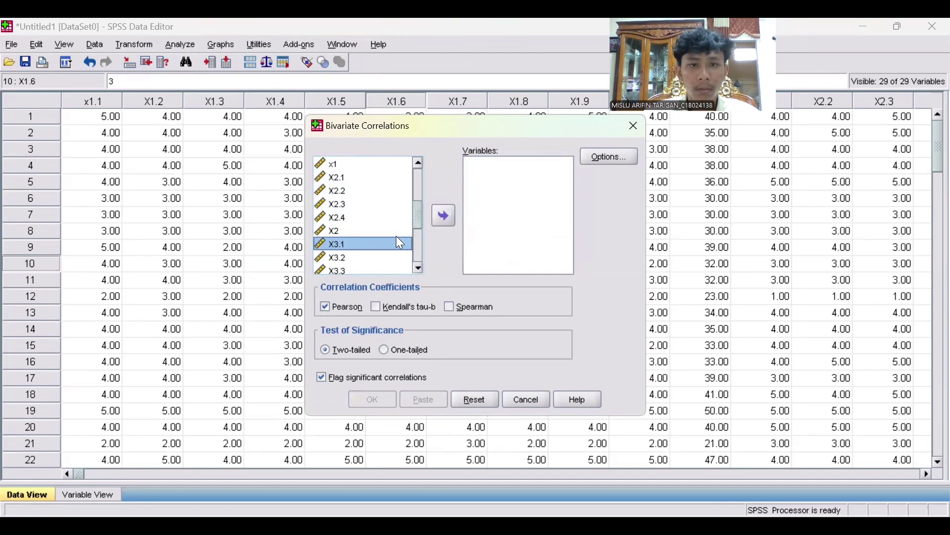
pyautogui.scroll(-4, 418, 263)
pyautogui.click(419, 164)
pyautogui.click(419, 163)
pyautogui.keyDown('shift'); pyautogui.click(365, 191); pyautogui.keyUp('shift')
pyautogui.moveTo(365, 191); pyautogui.dragTo(438, 212)
pyautogui.click(384, 394)
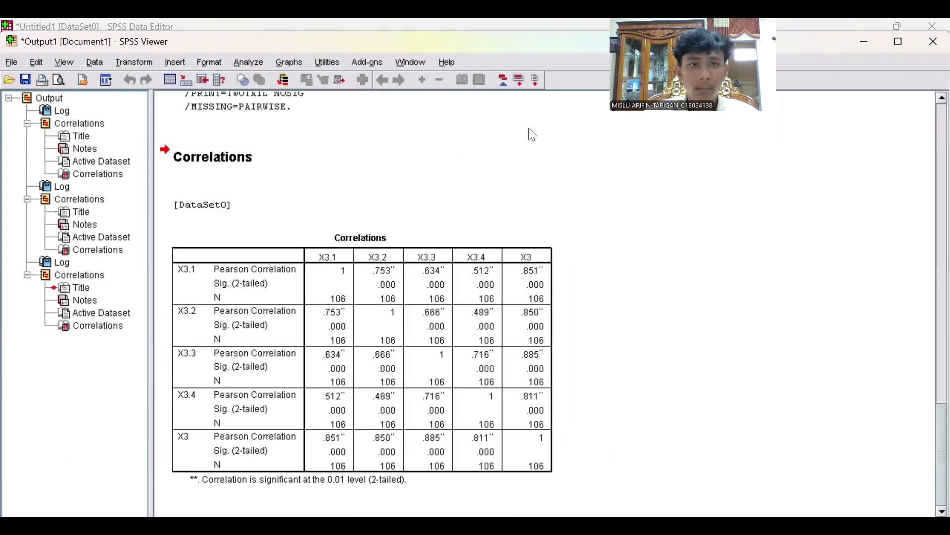
# Step: Return to the bivariate correlation setup from the data editor and clear X3.1 through X3.4 and X3 from the analysed variables
pyautogui.click(236, 27)
pyautogui.click(191, 44)
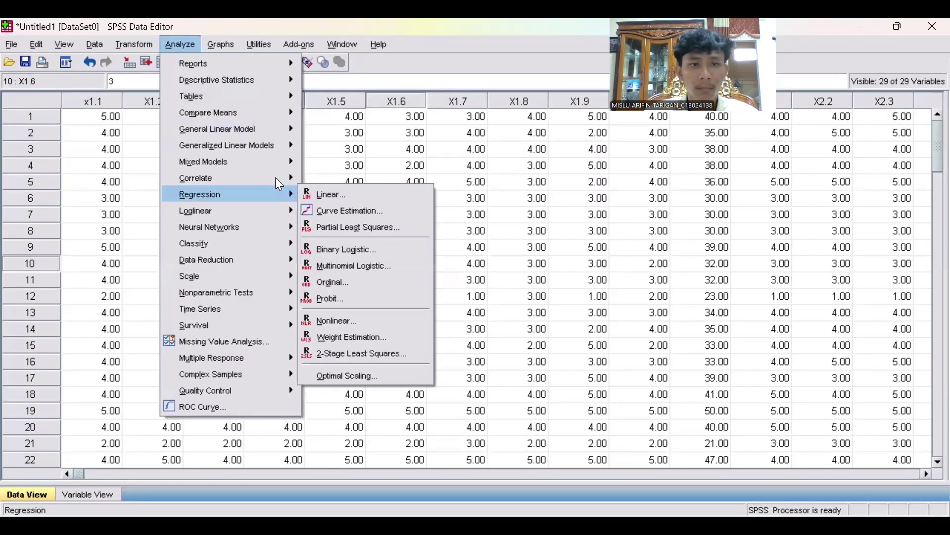
pyautogui.moveTo(283, 179)
pyautogui.click(322, 178)
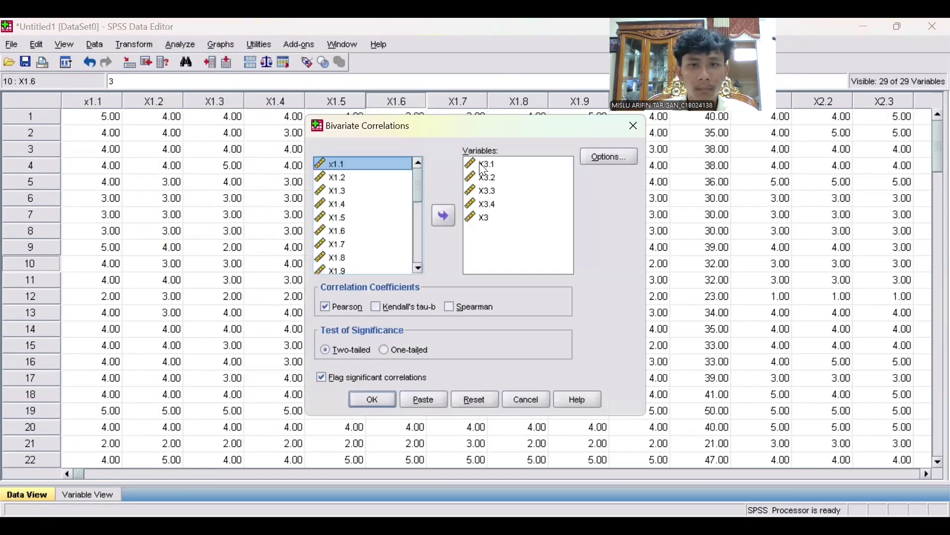
pyautogui.click(479, 163)
pyautogui.keyDown('shift'); pyautogui.click(484, 218); pyautogui.keyUp('shift')
pyautogui.click(444, 216)
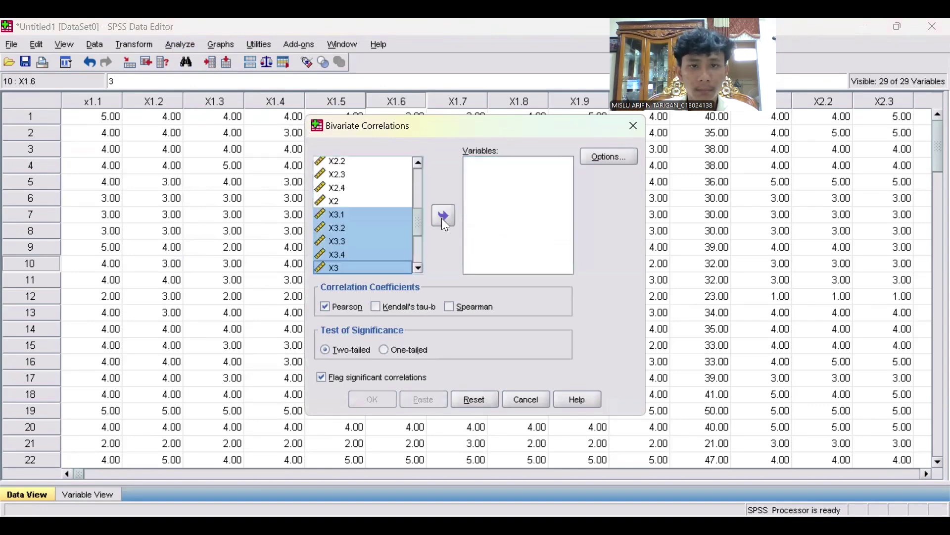
# Step: Add Y1.1 through Y1.7 and the total Y1 as the analysed variables and run their two-tailed Pearson correlation
pyautogui.doubleClick(419, 269)
pyautogui.click(392, 259)
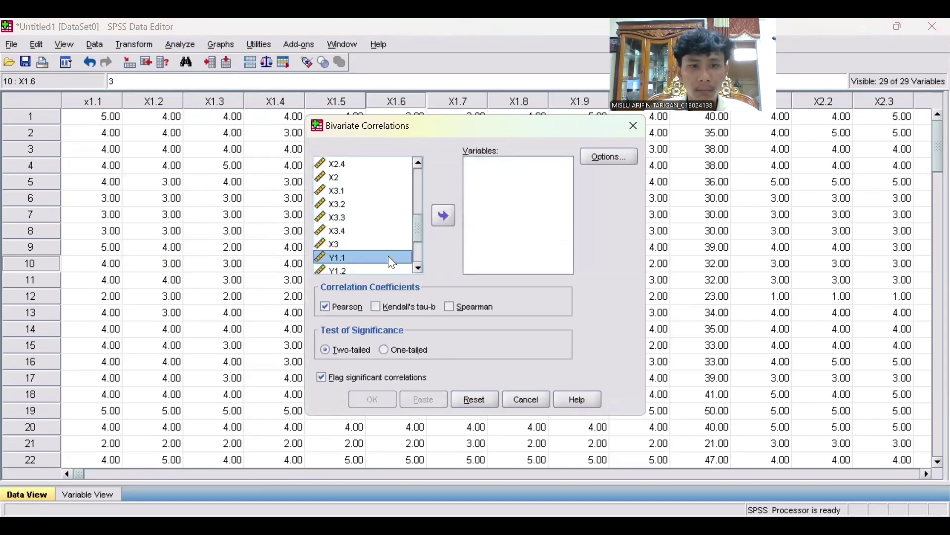
pyautogui.scroll(-2, 419, 270)
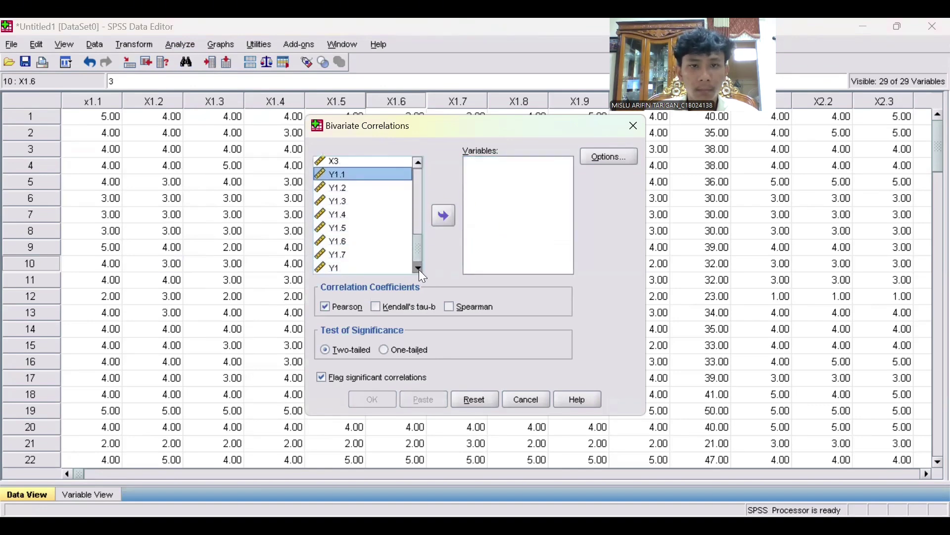
pyautogui.keyDown('shift'); pyautogui.click(374, 266); pyautogui.keyUp('shift')
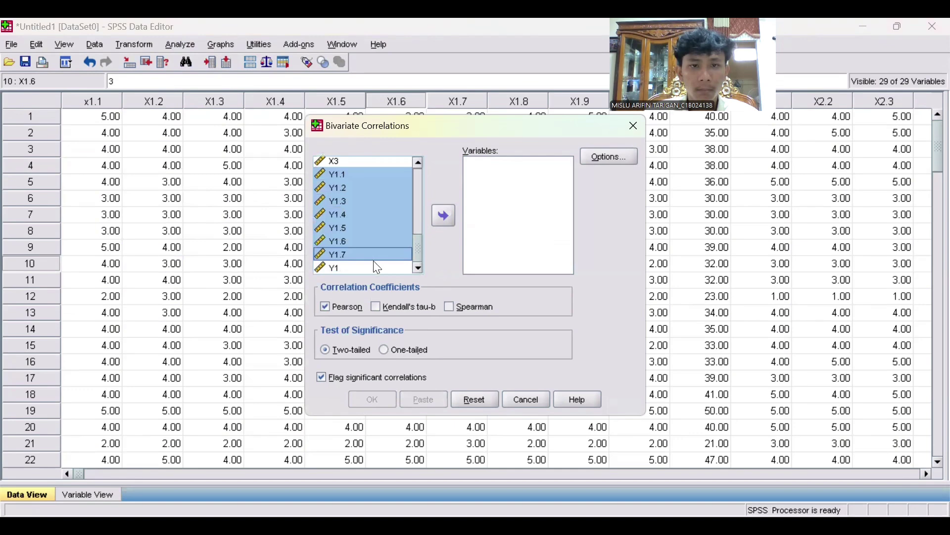
pyautogui.click(444, 216)
pyautogui.click(375, 396)
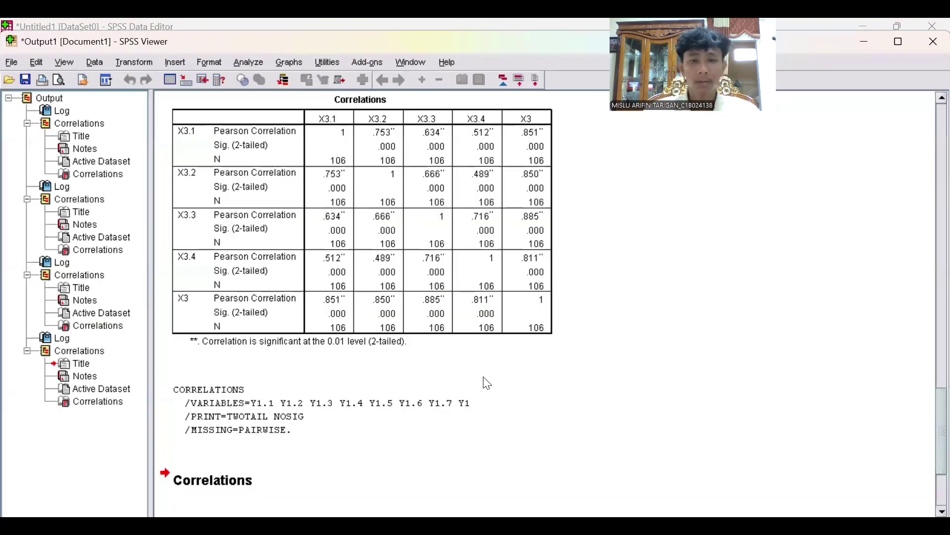
pyautogui.scroll(-3, 488, 384)
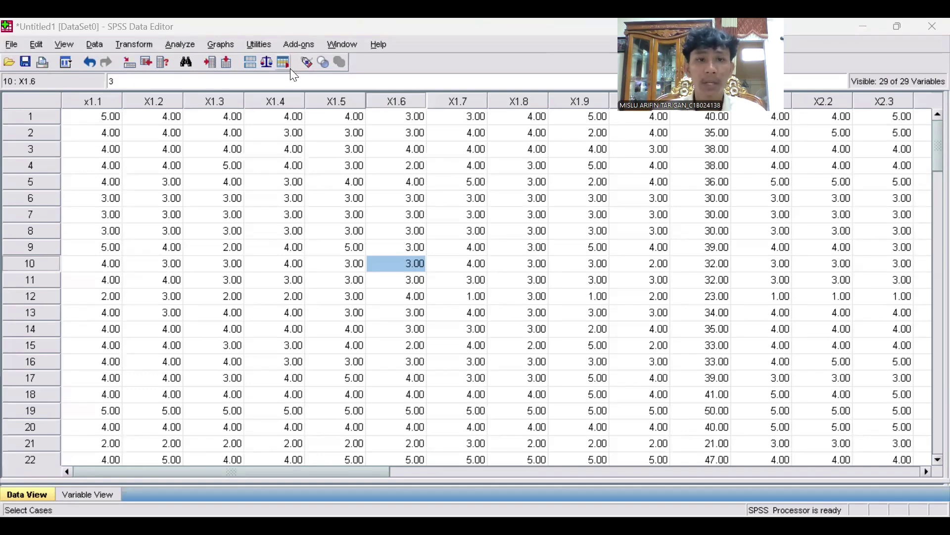
# Step: Run a reliability analysis with the Alpha model on items x1.1 through X1.10, leaving out the total x1
pyautogui.click(188, 48)
pyautogui.moveTo(231, 280)
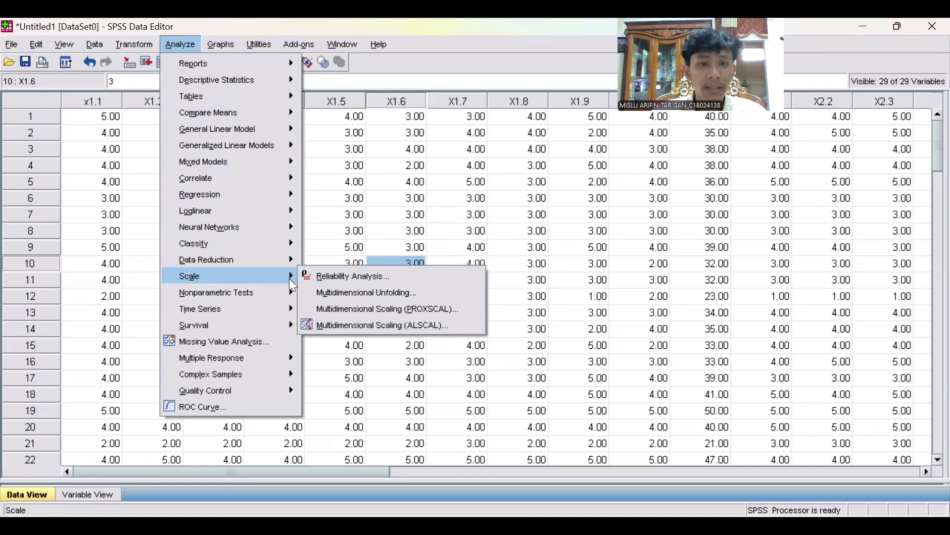
pyautogui.click(313, 276)
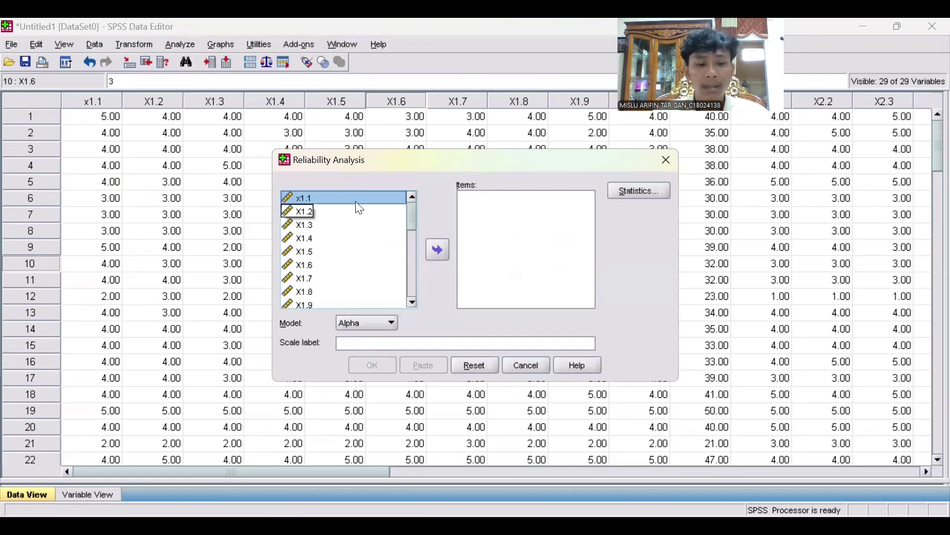
pyautogui.click(355, 202)
pyautogui.click(360, 211)
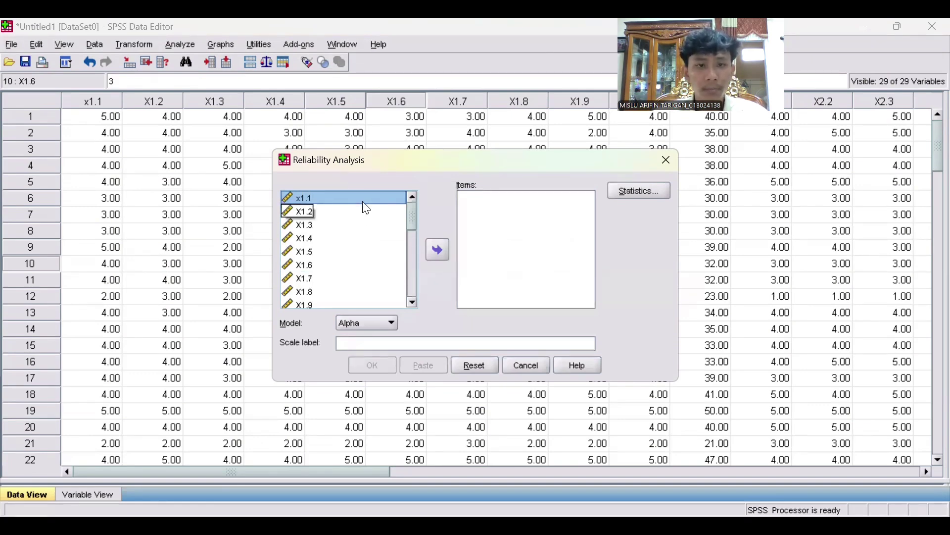
pyautogui.click(363, 200)
pyautogui.click(414, 301)
pyautogui.click(414, 301)
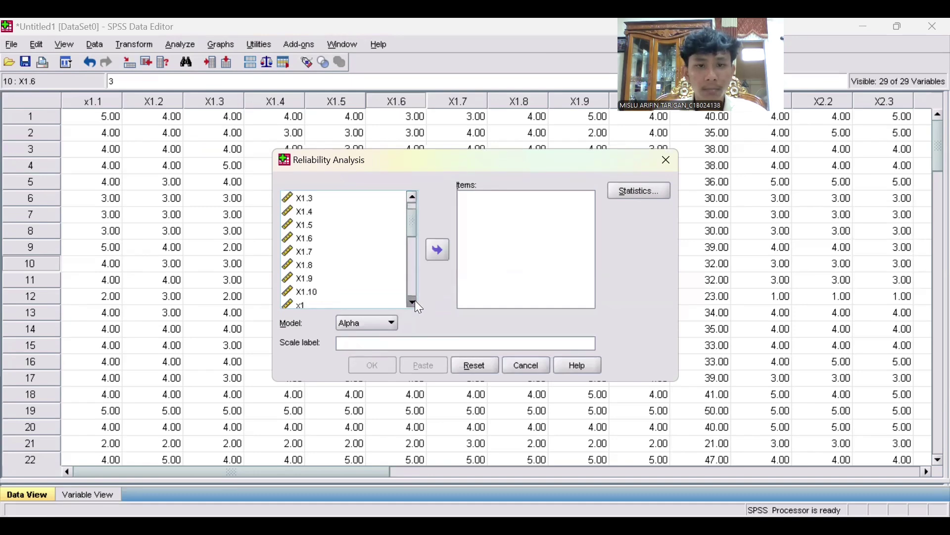
pyautogui.keyDown('shift'); pyautogui.click(347, 291); pyautogui.keyUp('shift')
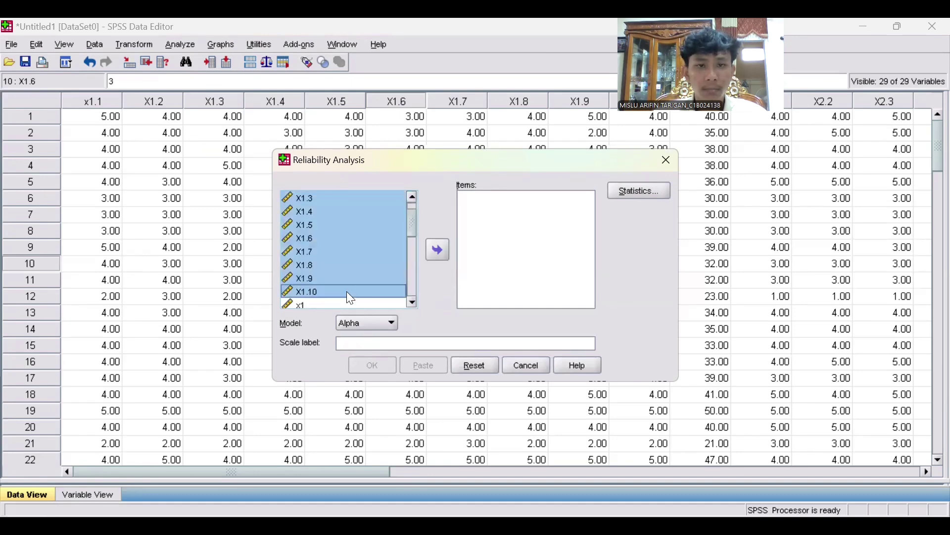
pyautogui.click(438, 251)
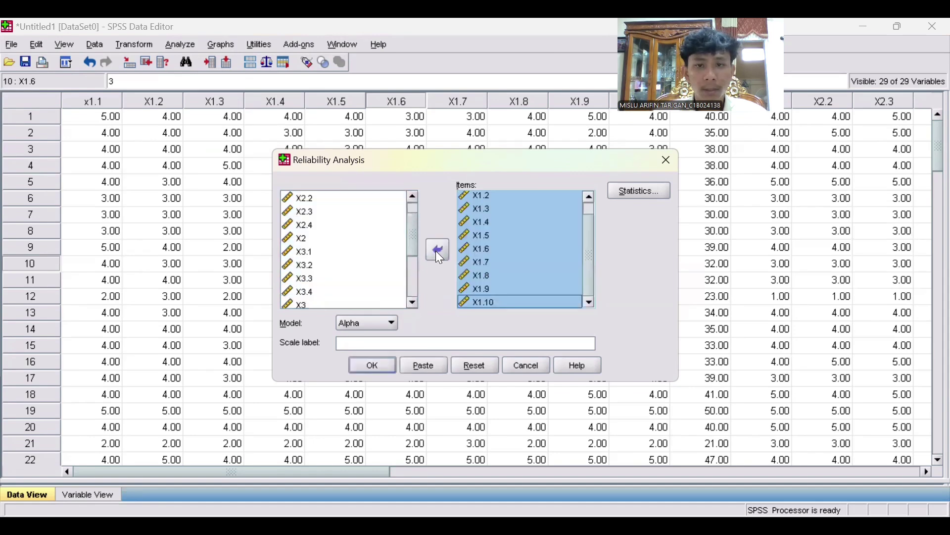
pyautogui.click(382, 365)
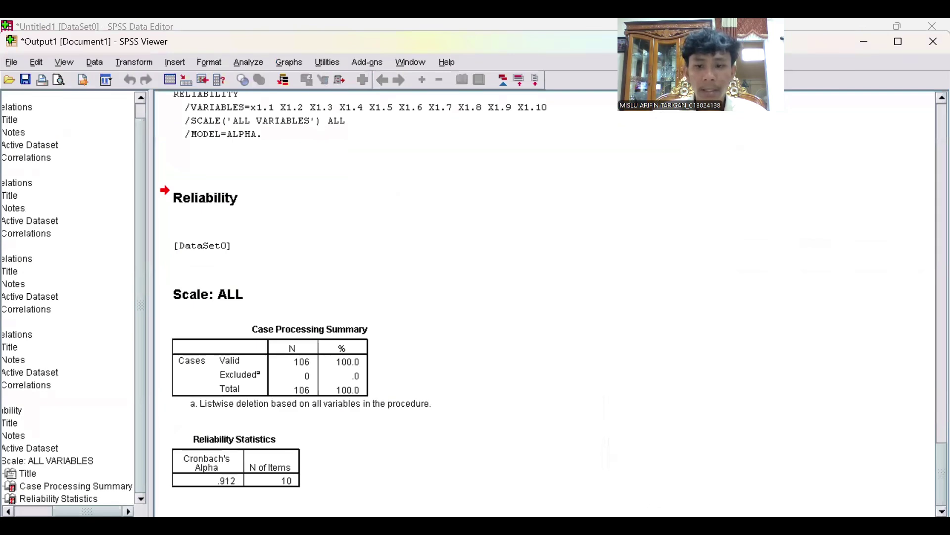
# Step: Reopen the reliability analysis setup from the data editor and remove x1.1 through X1.10 from the items
pyautogui.click(227, 26)
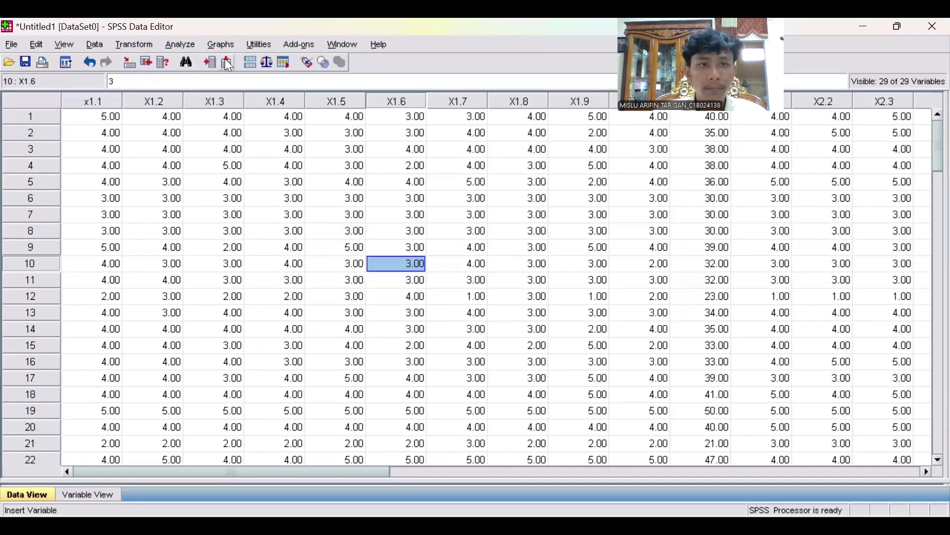
pyautogui.click(186, 41)
pyautogui.moveTo(266, 246)
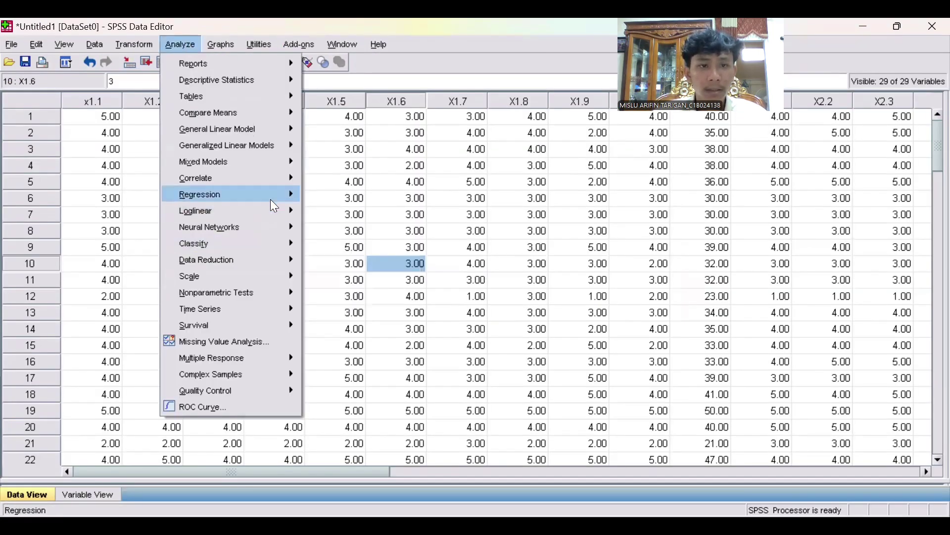
pyautogui.moveTo(274, 282)
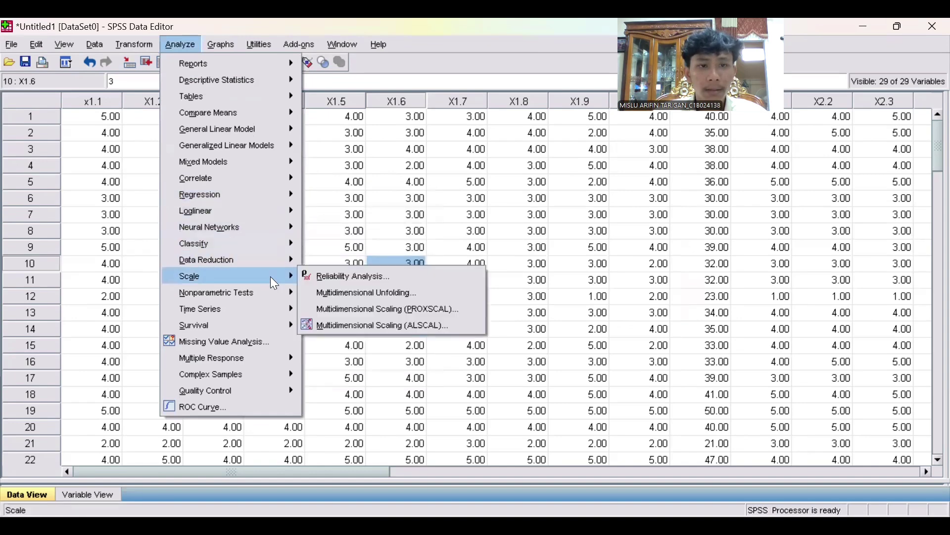
pyautogui.click(324, 276)
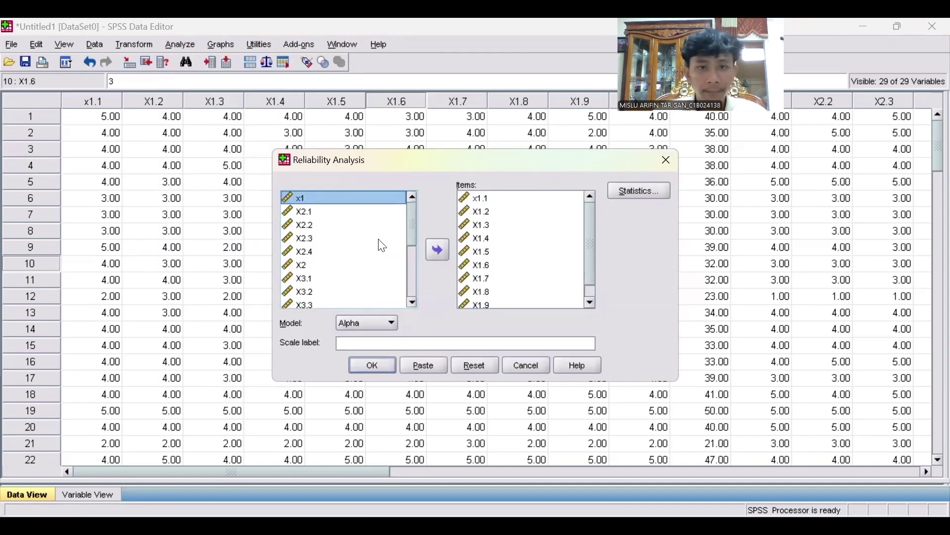
pyautogui.click(504, 201)
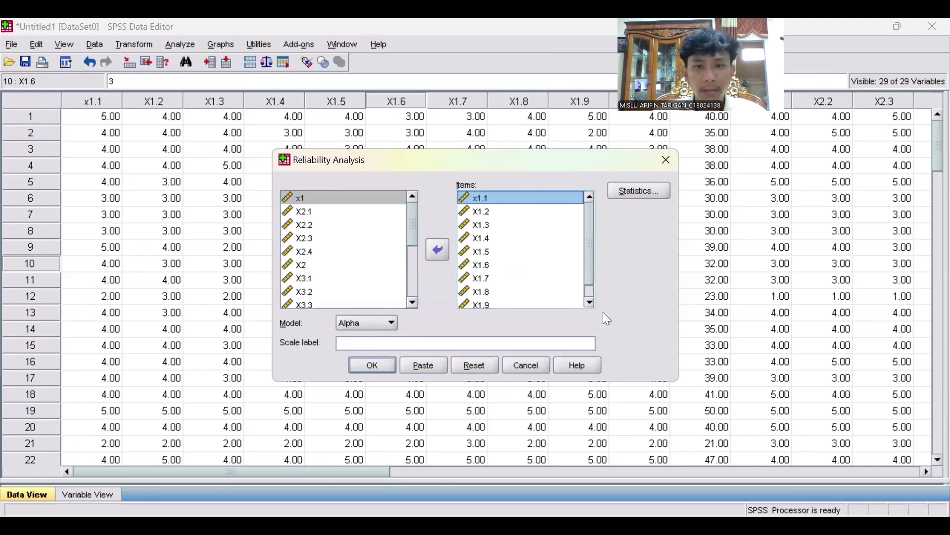
pyautogui.click(590, 301)
pyautogui.keyDown('shift'); pyautogui.click(540, 303); pyautogui.keyUp('shift')
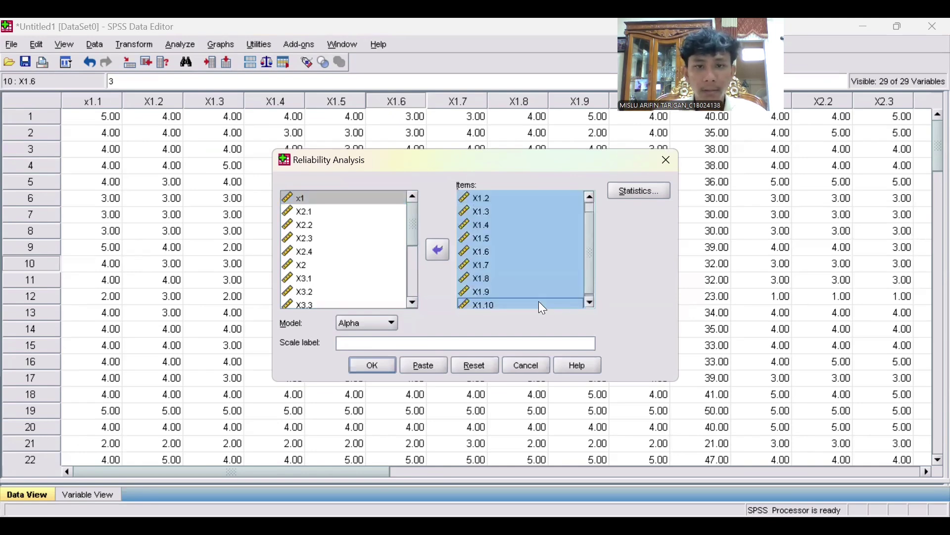
pyautogui.click(438, 250)
# Step: Add X2.1 through X2.4 as the items and run their reliability analysis with the Alpha model
pyautogui.click(409, 302)
pyautogui.click(409, 302)
pyautogui.click(363, 293)
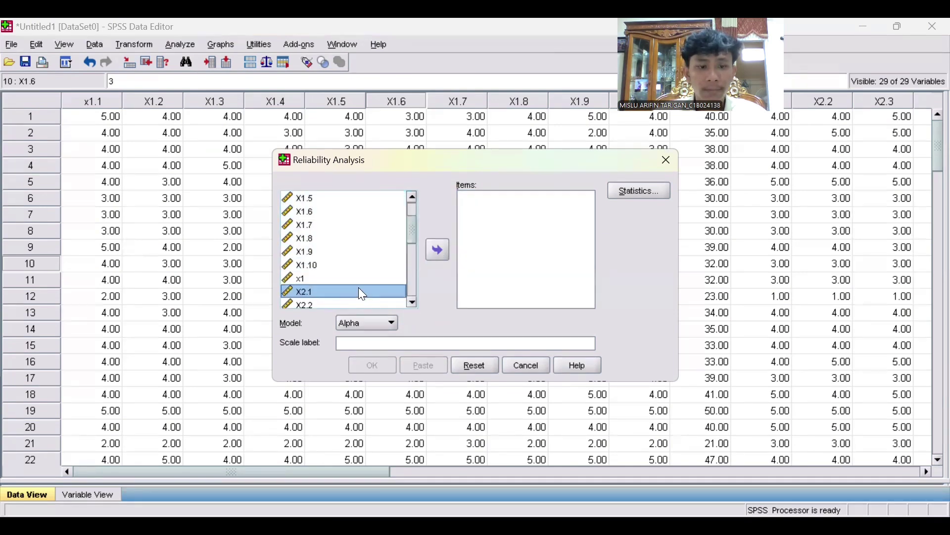
pyautogui.moveTo(406, 300); pyautogui.dragTo(449, 299)
pyautogui.click(372, 365)
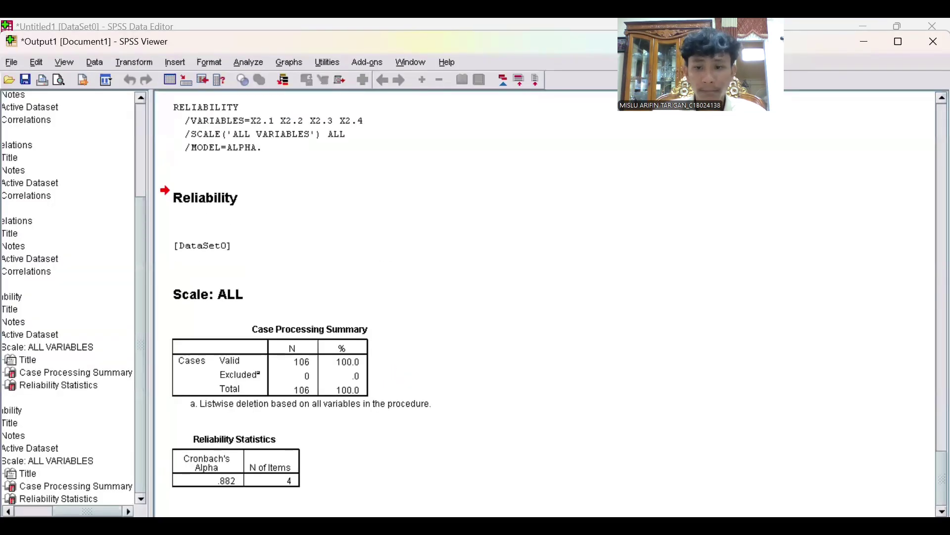
# Step: Return to the reliability analysis setup from the data editor and clear X2.1 through X2.4 from the items
pyautogui.click(208, 25)
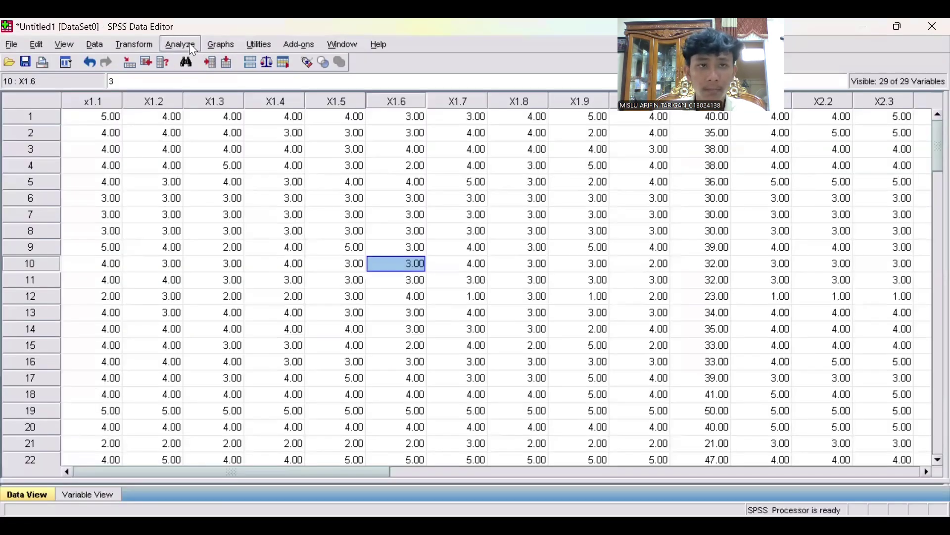
pyautogui.click(193, 47)
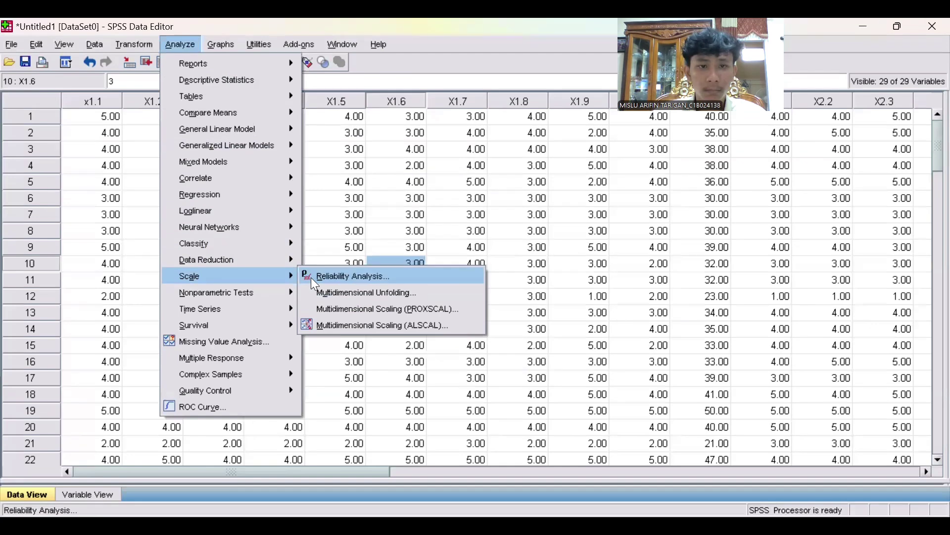
pyautogui.click(313, 280)
pyautogui.click(512, 197)
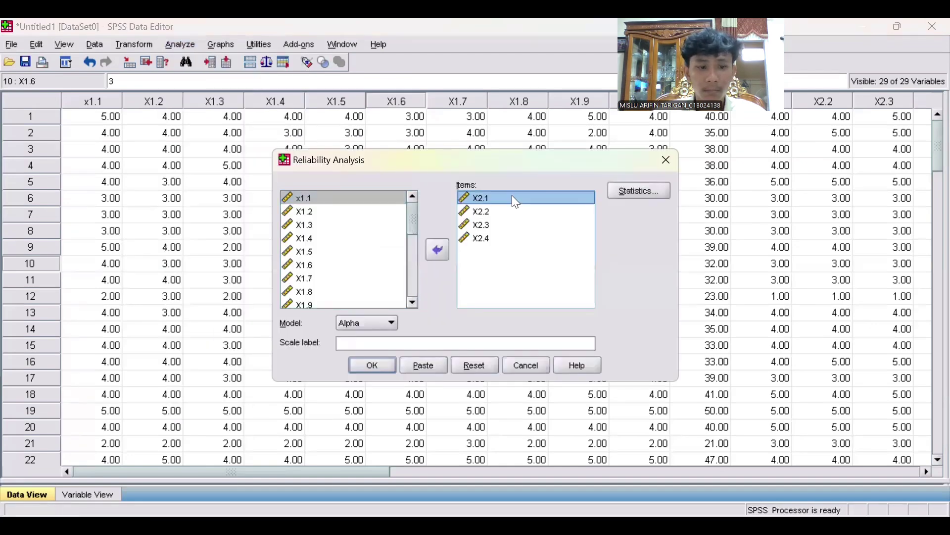
pyautogui.keyDown('shift'); pyautogui.click(512, 238); pyautogui.keyUp('shift')
pyautogui.click(438, 251)
pyautogui.click(438, 250)
# Step: Add X3.1 through X3.4 as the items and run their reliability analysis with the Alpha model
pyautogui.scroll(-3, 408, 302)
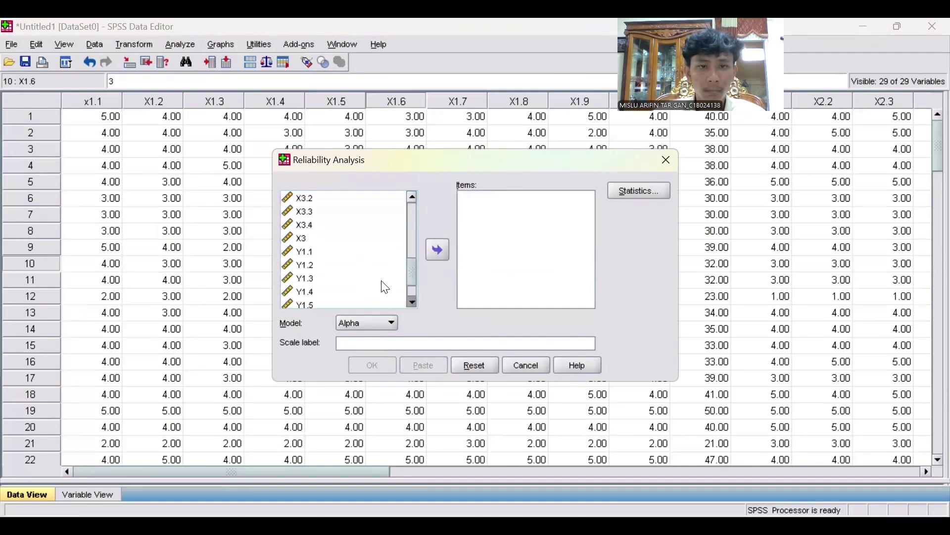
pyautogui.click(360, 200)
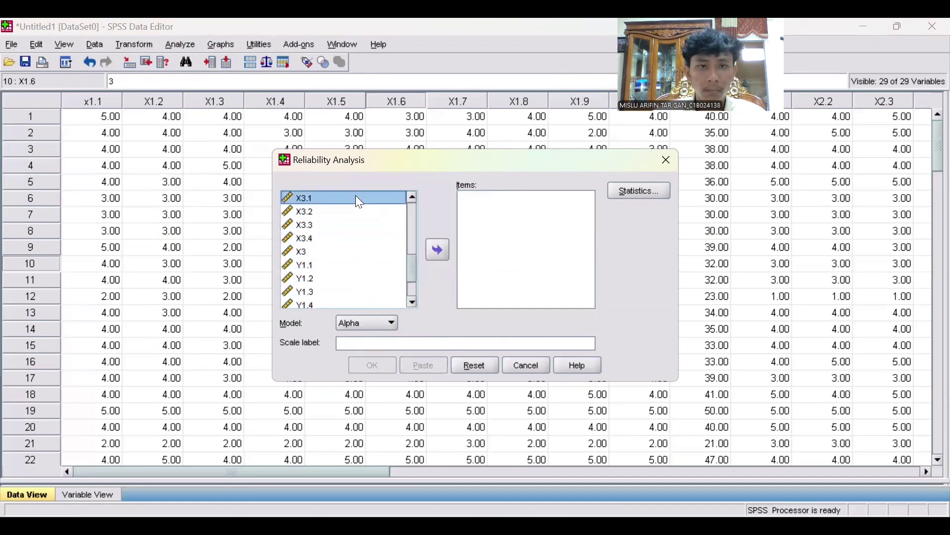
pyautogui.keyDown('shift'); pyautogui.click(352, 238); pyautogui.keyUp('shift')
pyautogui.click(441, 251)
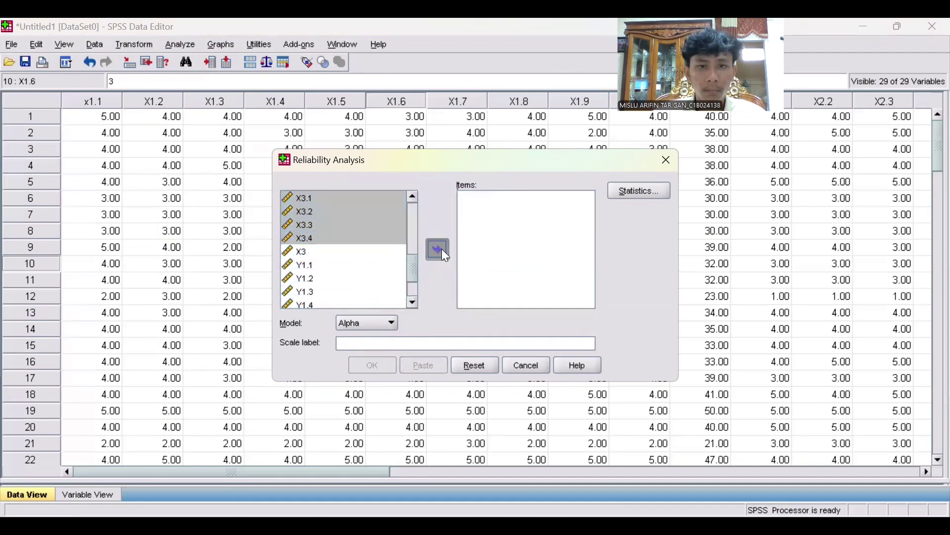
pyautogui.click(390, 364)
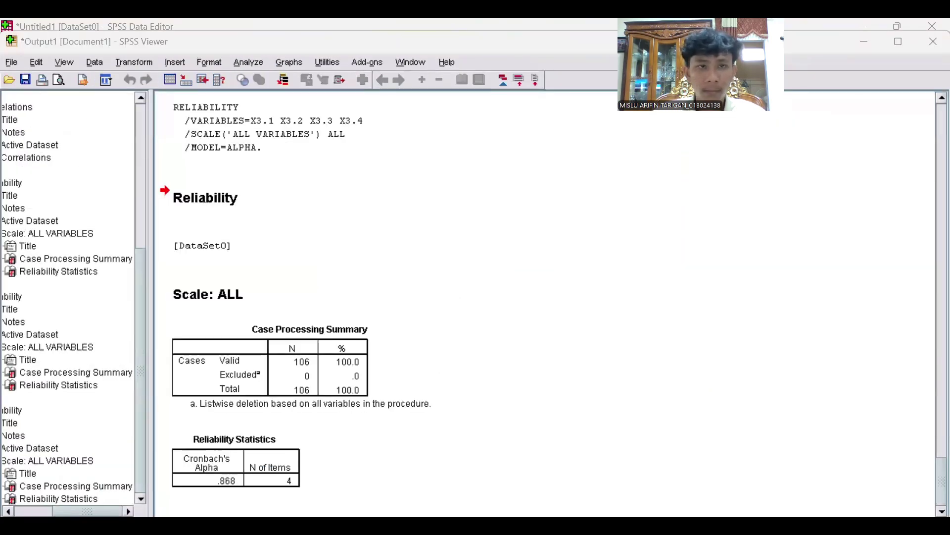
# Step: Reopen the reliability analysis setup from the data editor and take X3.1 through X3.4 out of the items
pyautogui.click(188, 26)
pyautogui.click(180, 44)
pyautogui.moveTo(228, 275)
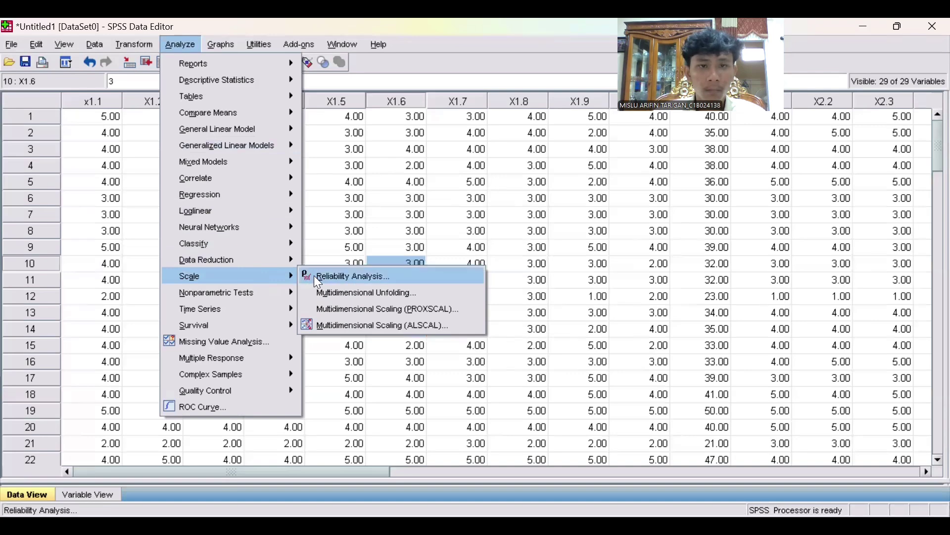
pyautogui.click(346, 276)
pyautogui.click(483, 199)
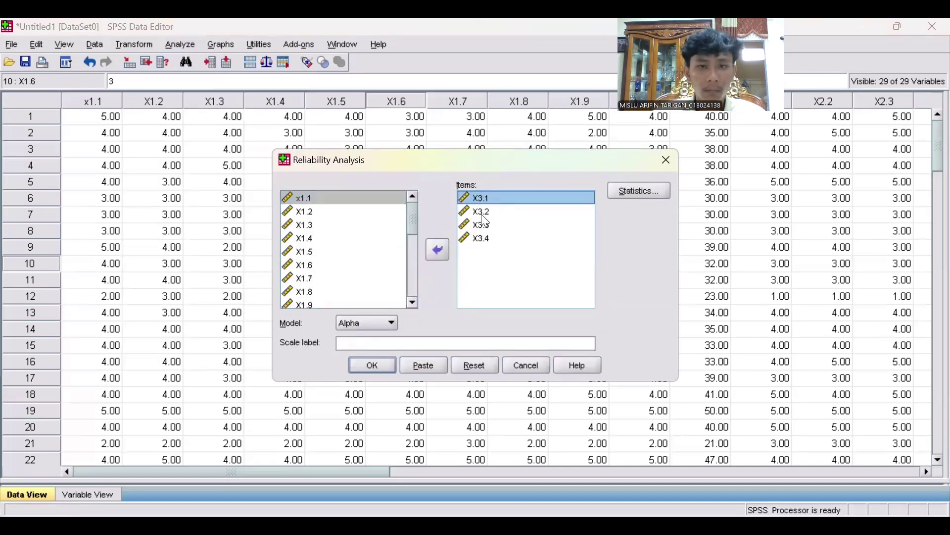
pyautogui.keyDown('shift'); pyautogui.click(478, 238); pyautogui.keyUp('shift')
pyautogui.click(437, 250)
# Step: Add Y1.1 through Y1.7 as the items and run their reliability analysis with the Alpha model
pyautogui.click(414, 303)
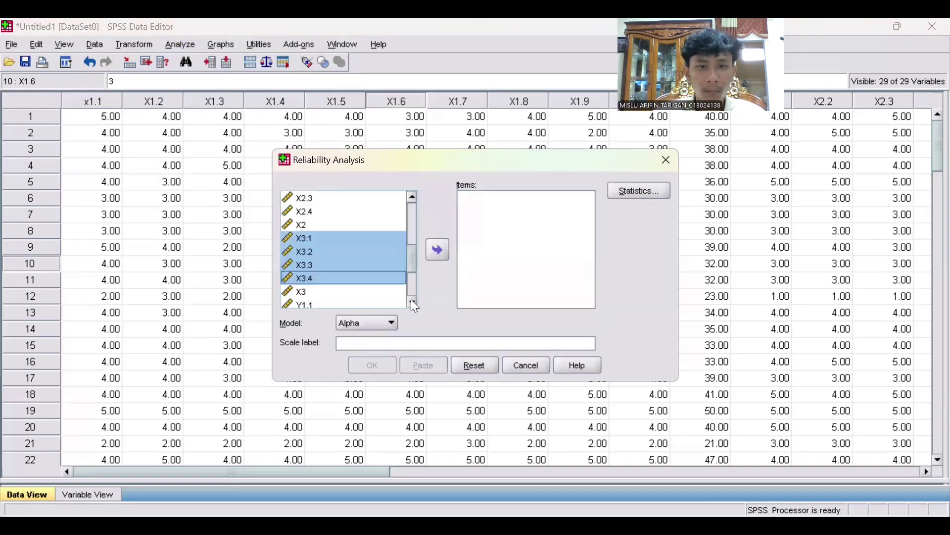
pyautogui.scroll(-3, 361, 293)
pyautogui.click(364, 209)
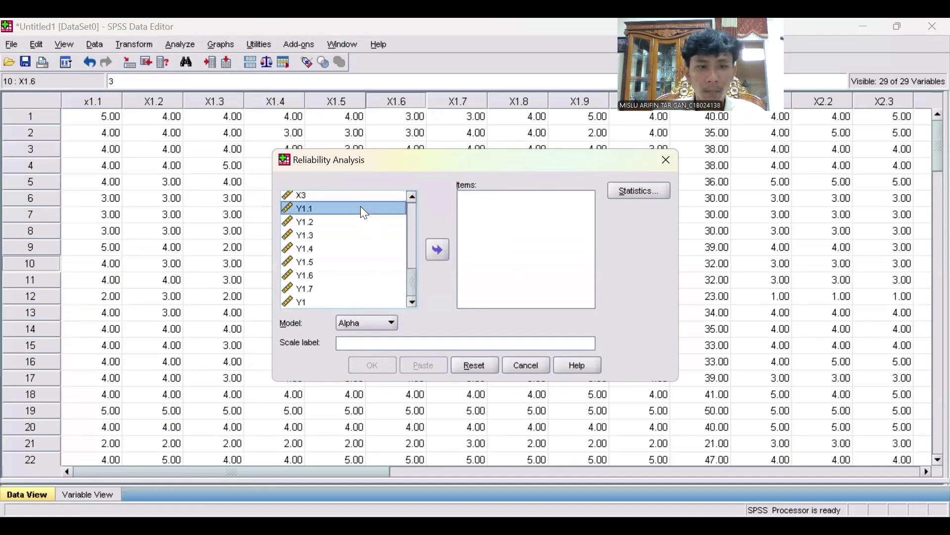
pyautogui.keyDown('shift'); pyautogui.click(352, 289); pyautogui.keyUp('shift')
pyautogui.click(431, 252)
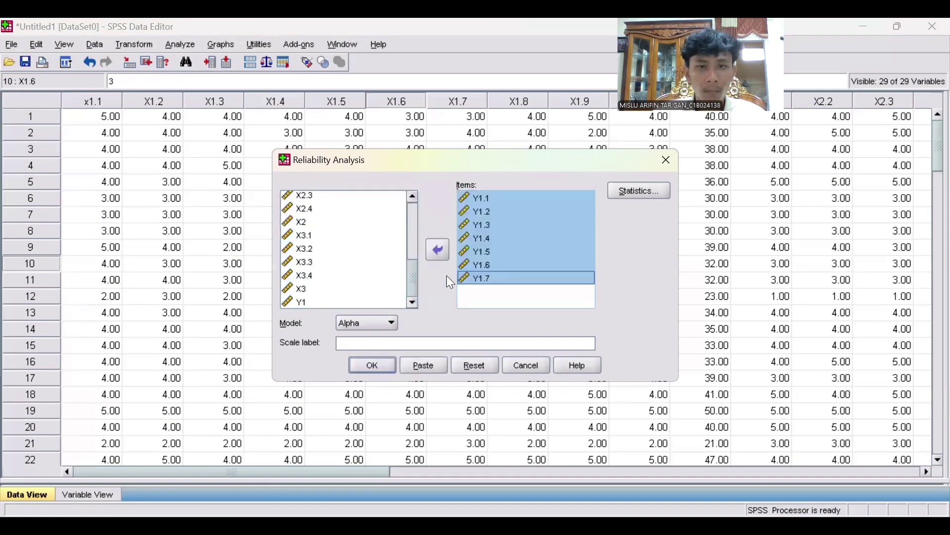
pyautogui.click(392, 362)
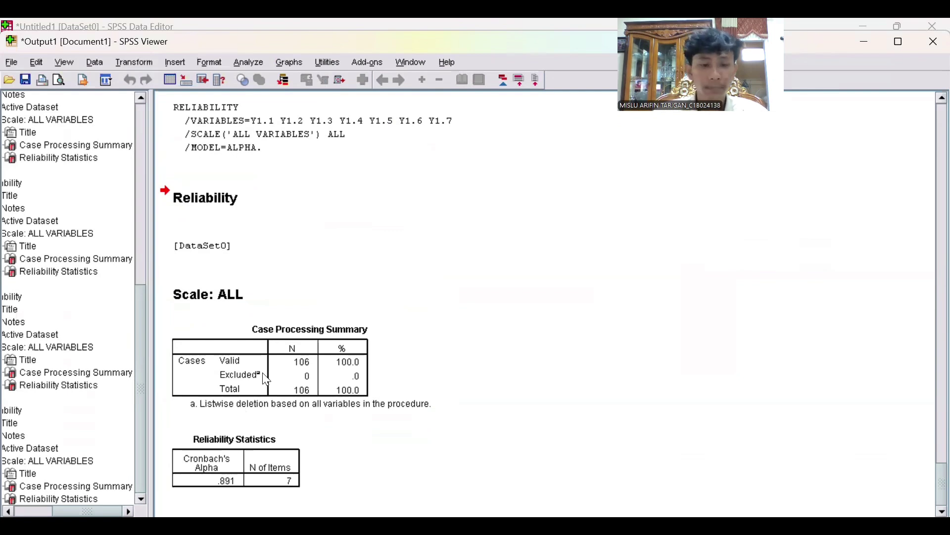
pyautogui.click(331, 362)
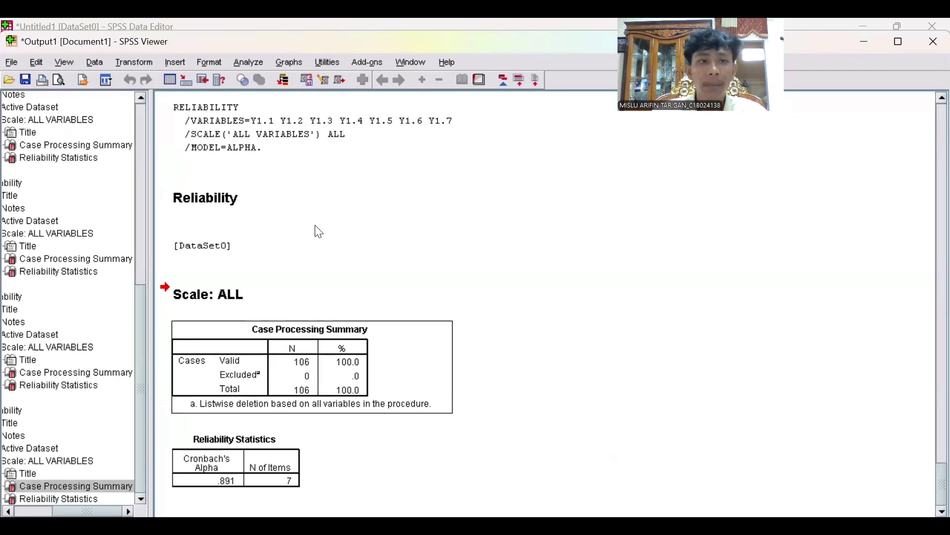
# Step: Start a linear regression from the data editor and add x1, X2 and X3 as the independent variables
pyautogui.click(203, 26)
pyautogui.click(180, 44)
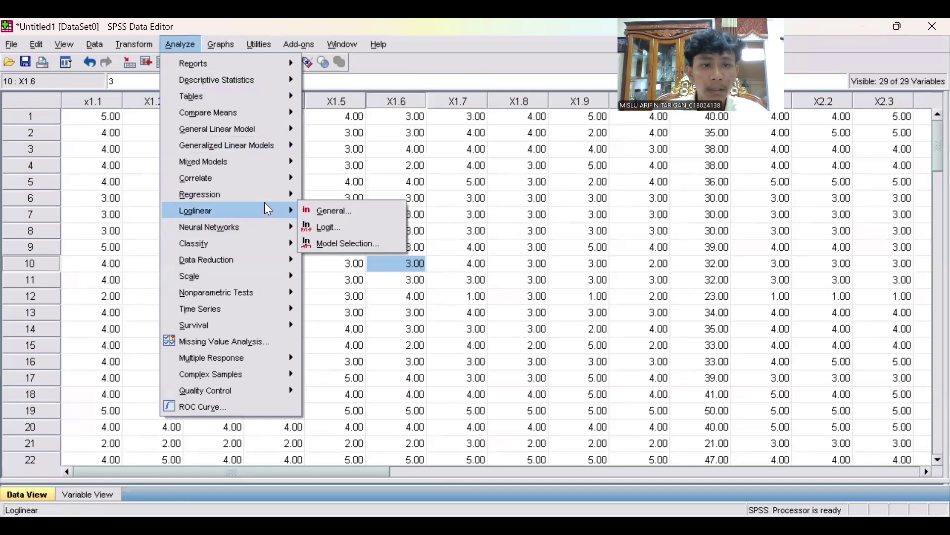
pyautogui.moveTo(266, 197)
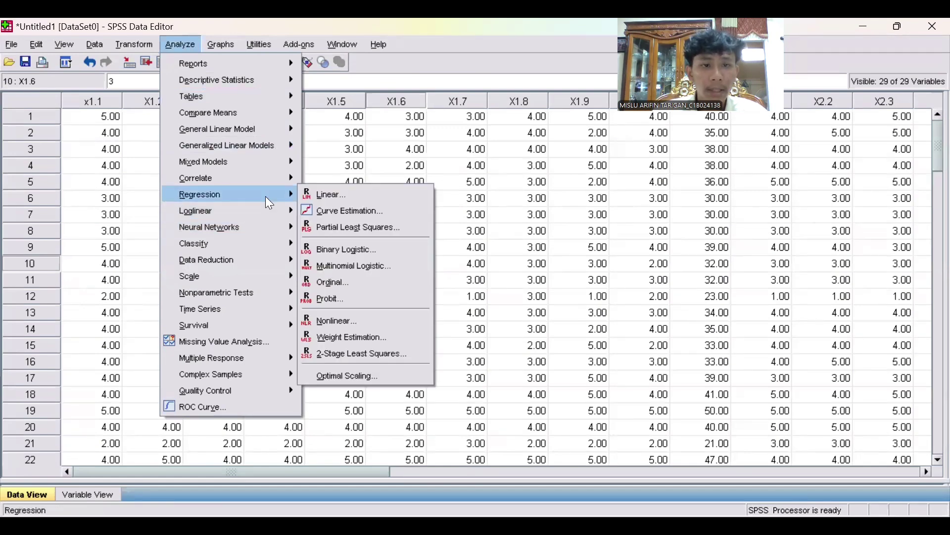
pyautogui.click(328, 198)
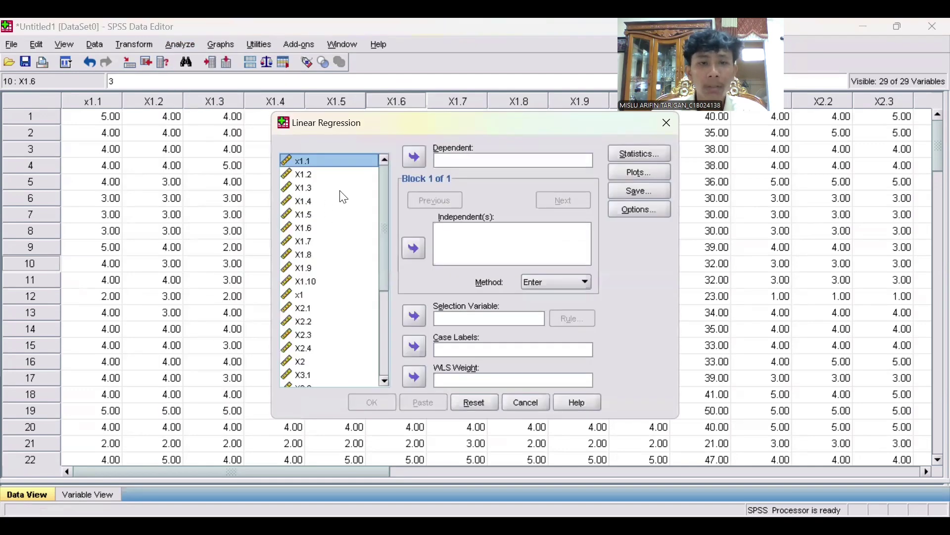
pyautogui.click(328, 295)
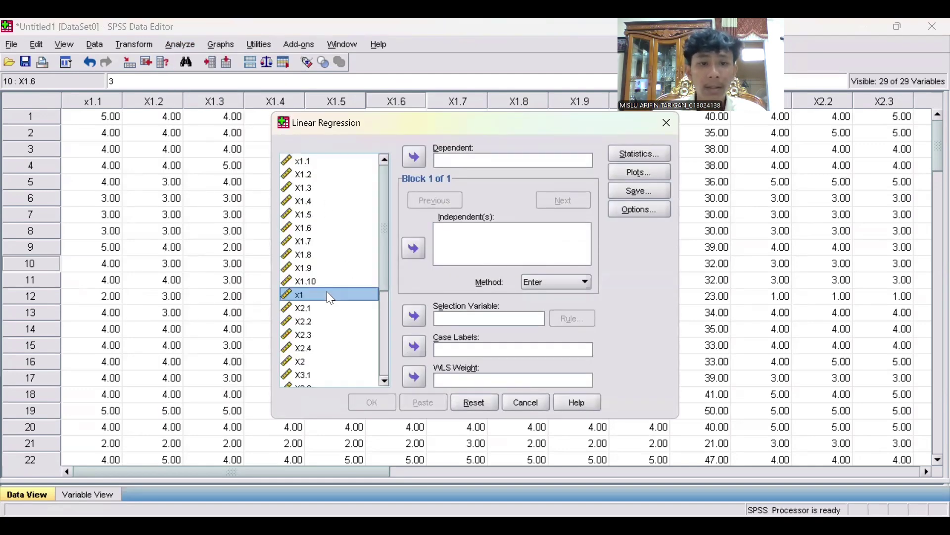
pyautogui.click(413, 249)
pyautogui.click(307, 360)
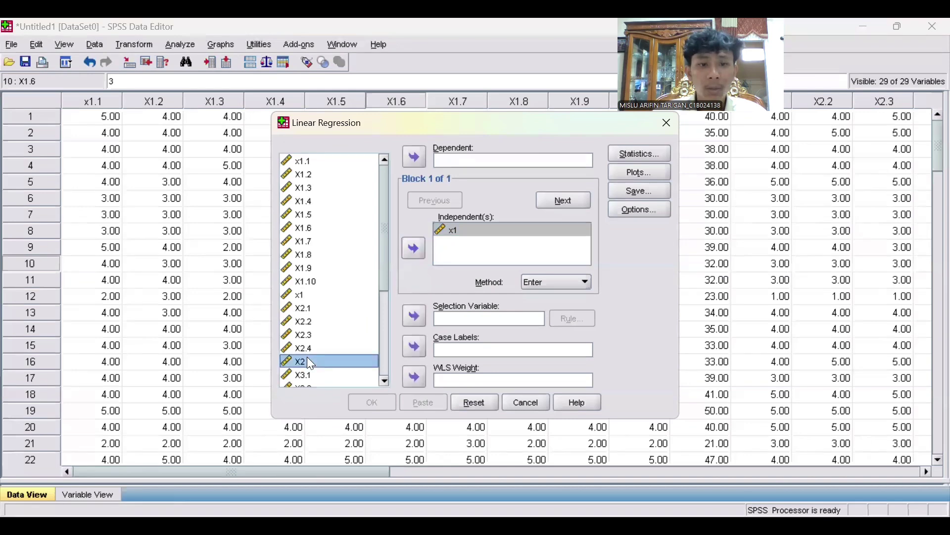
pyautogui.click(409, 252)
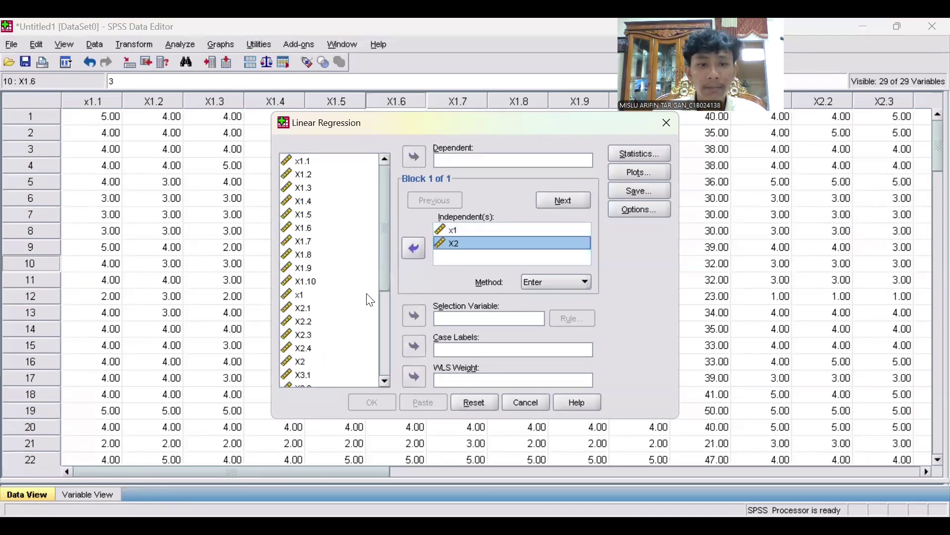
pyautogui.click(385, 382)
pyautogui.click(385, 382)
pyautogui.click(385, 382)
pyautogui.click(385, 382)
pyautogui.click(369, 375)
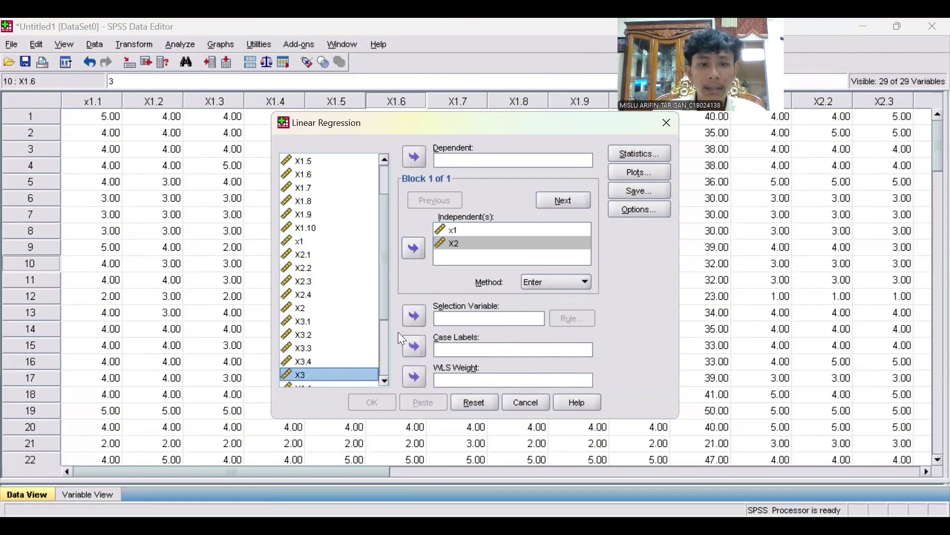
pyautogui.click(414, 248)
# Step: Set Y1 as the dependent variable of the linear regression
pyautogui.click(385, 381)
pyautogui.click(385, 381)
pyautogui.click(385, 381)
pyautogui.click(385, 381)
pyautogui.click(385, 381)
pyautogui.click(385, 381)
pyautogui.click(385, 381)
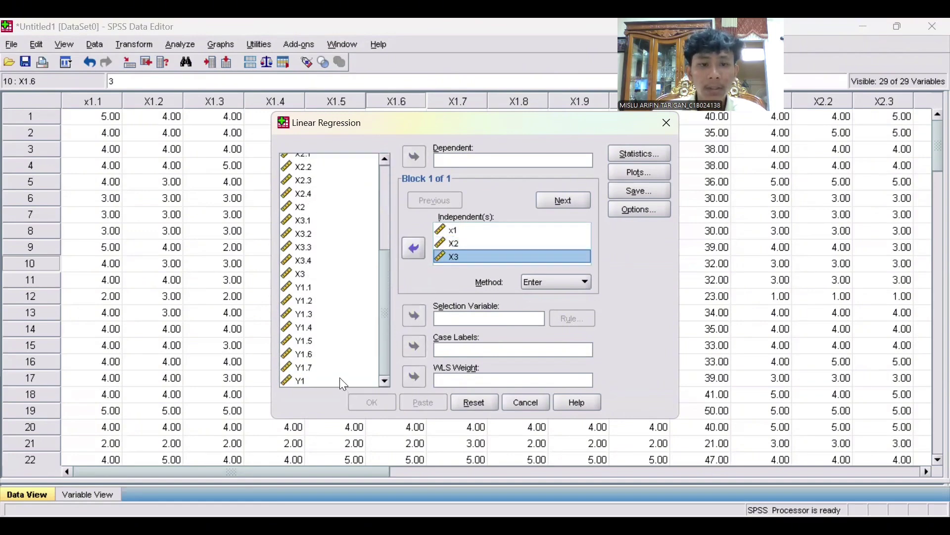
pyautogui.click(341, 382)
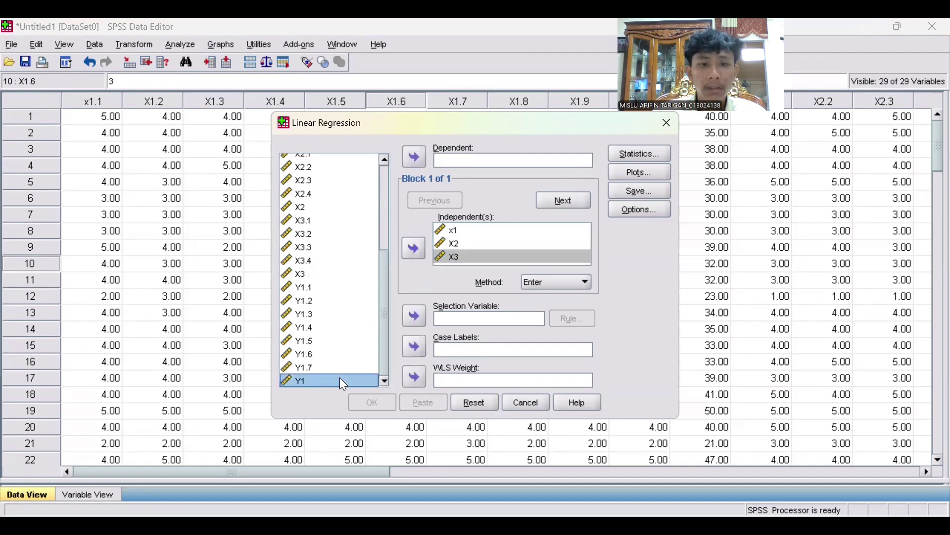
pyautogui.click(415, 158)
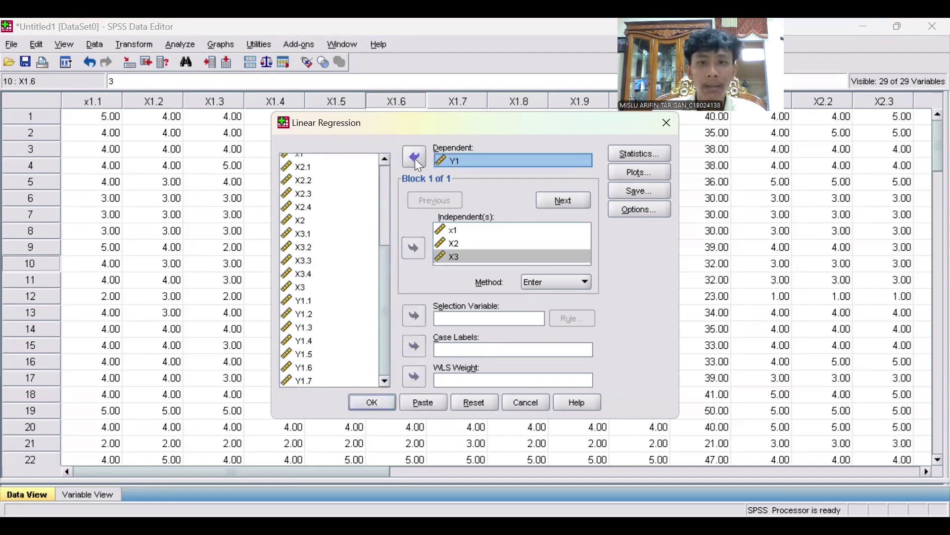
# Step: Include Descriptives, Collinearity diagnostics and the Durbin-Watson residual test in the regression statistics
pyautogui.click(635, 150)
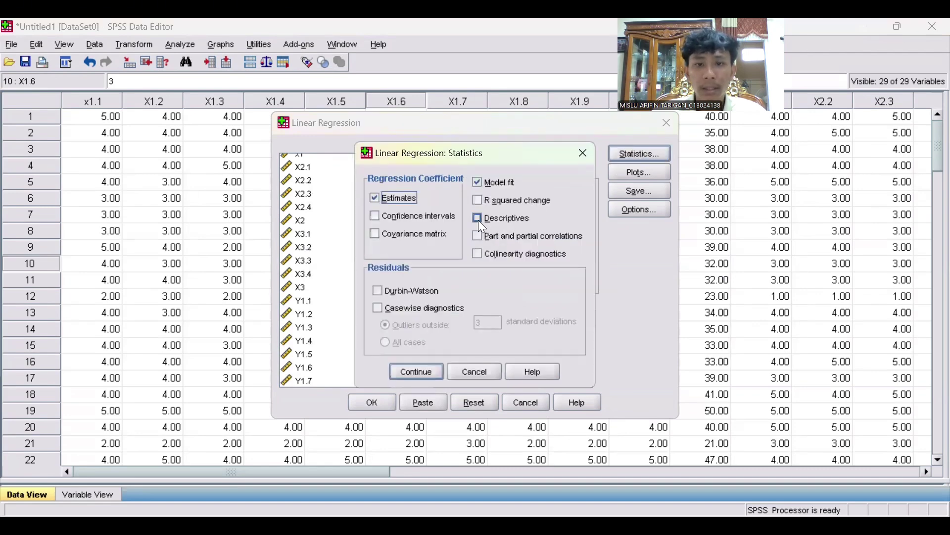
pyautogui.click(478, 220)
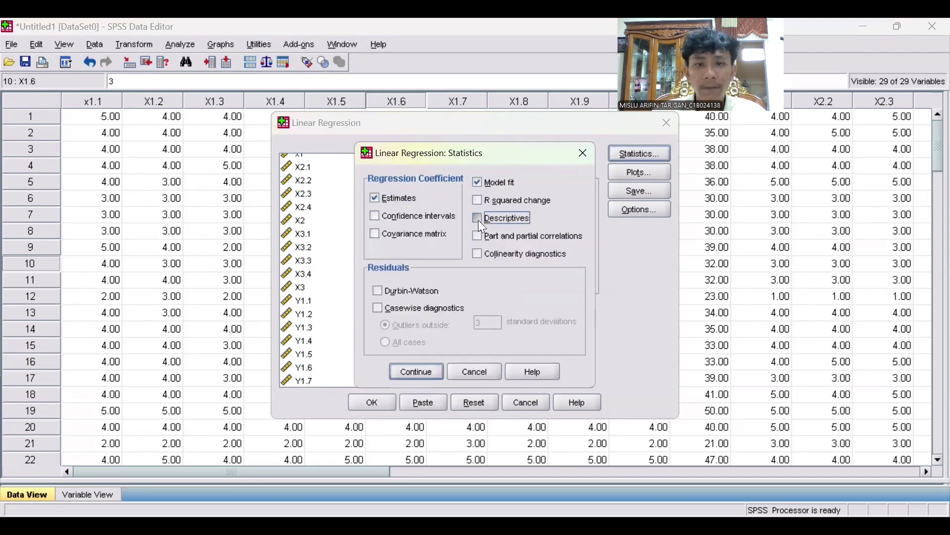
pyautogui.click(481, 253)
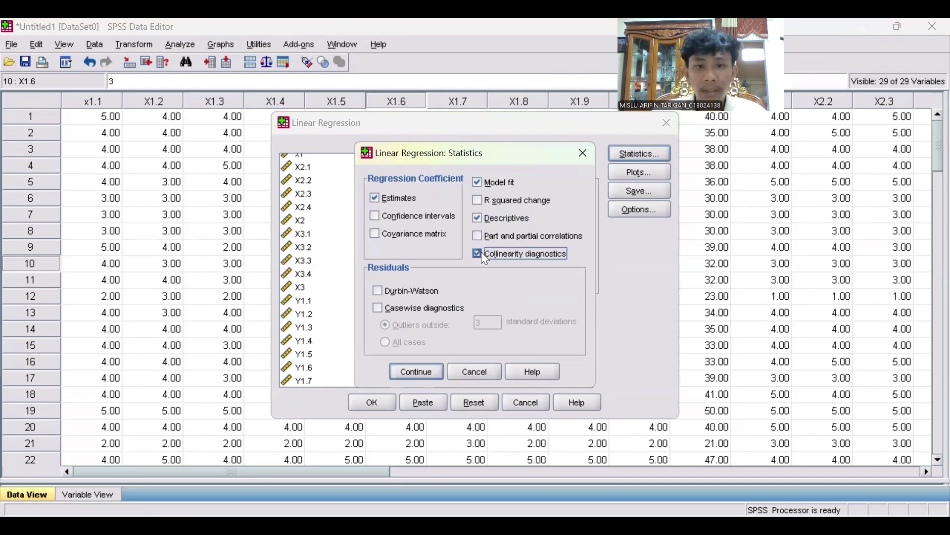
pyautogui.click(387, 290)
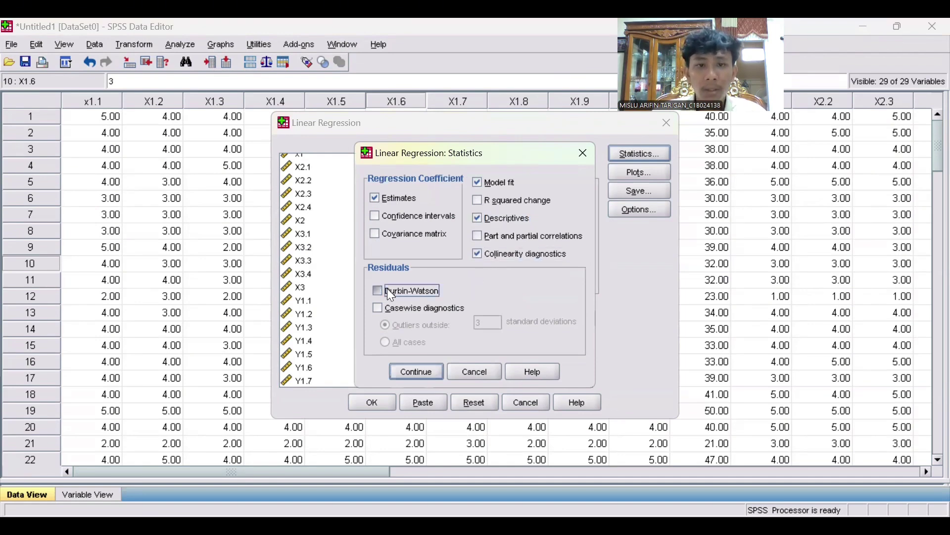
pyautogui.click(424, 372)
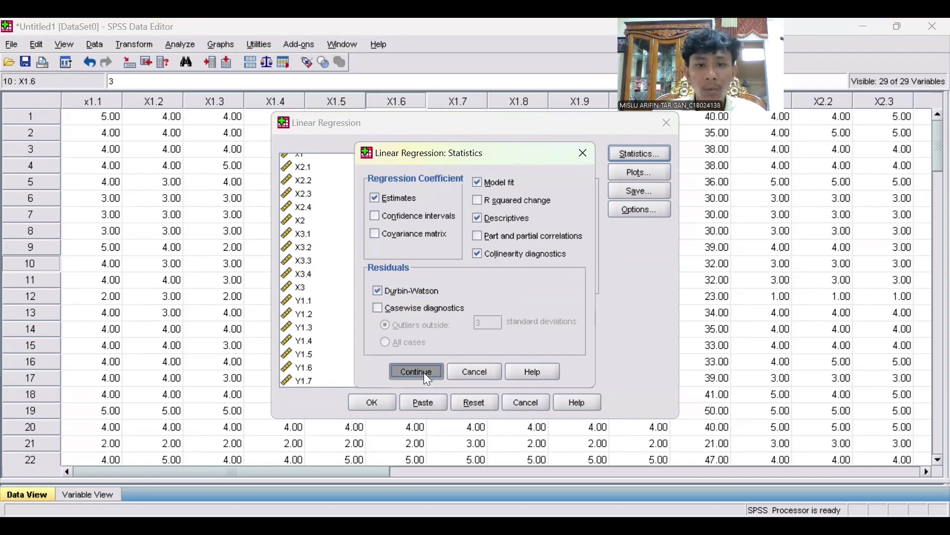
# Step: Define a regression scatterplot with *SRESID on Y and *ZPRED on X, and include the standardized residual histogram
pyautogui.click(637, 171)
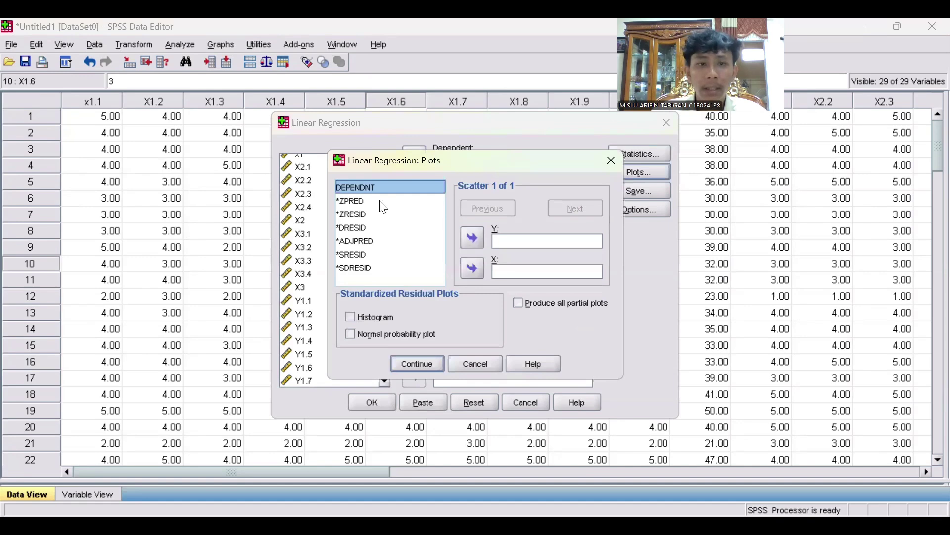
pyautogui.click(379, 202)
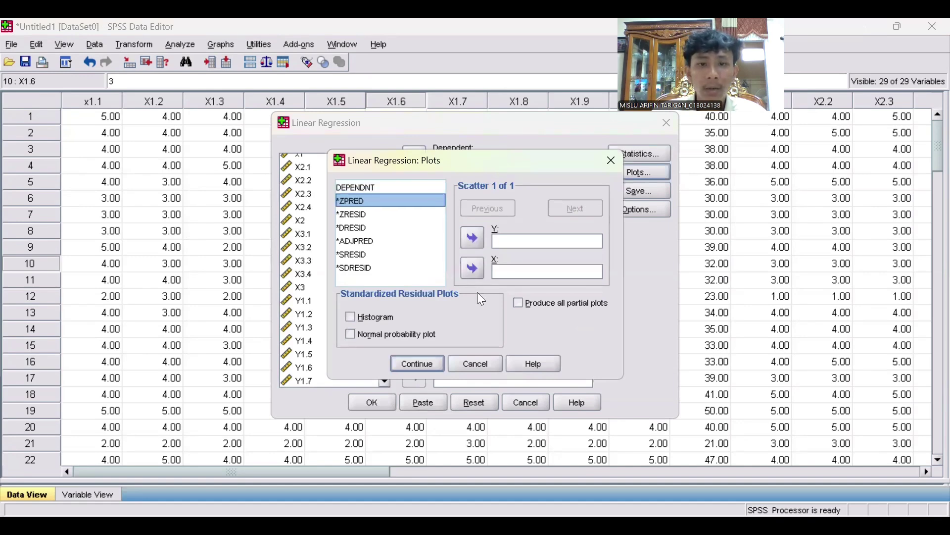
pyautogui.click(474, 268)
pyautogui.click(390, 257)
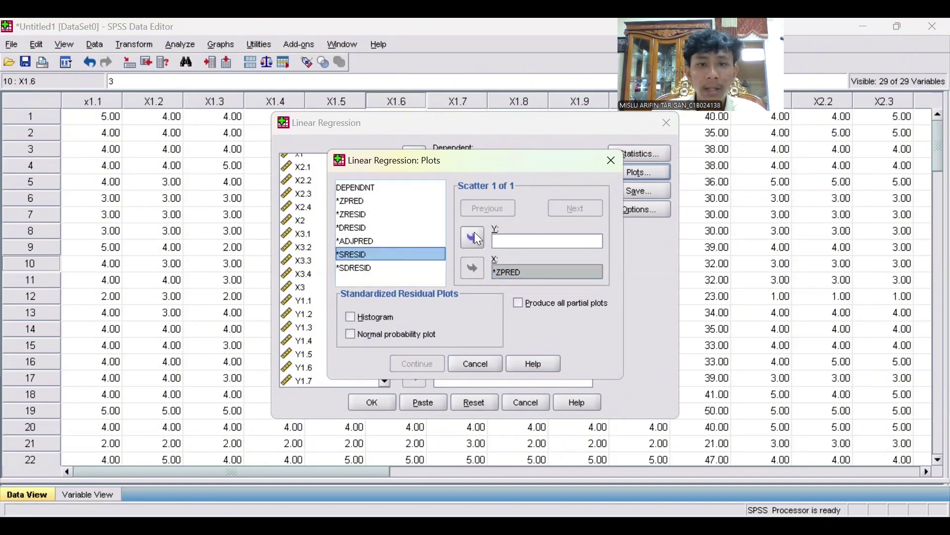
pyautogui.click(476, 234)
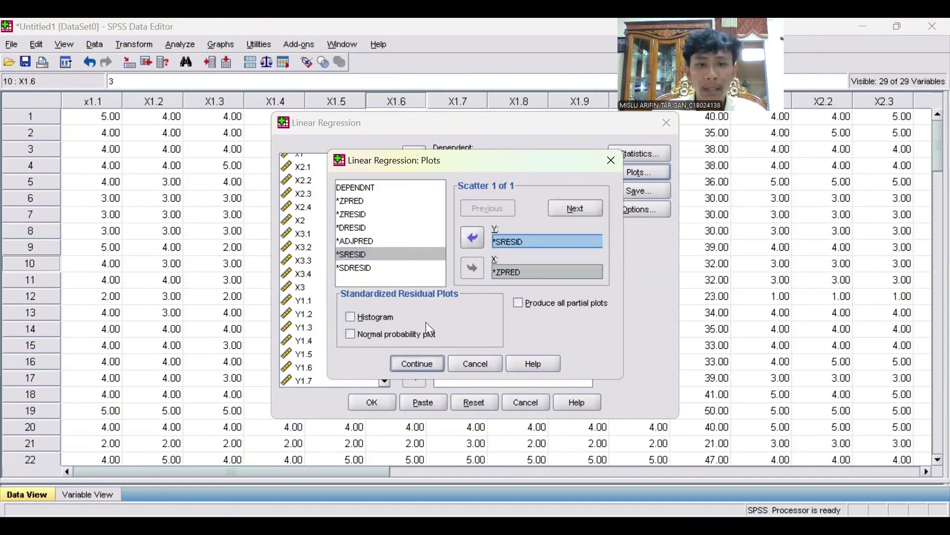
pyautogui.click(355, 320)
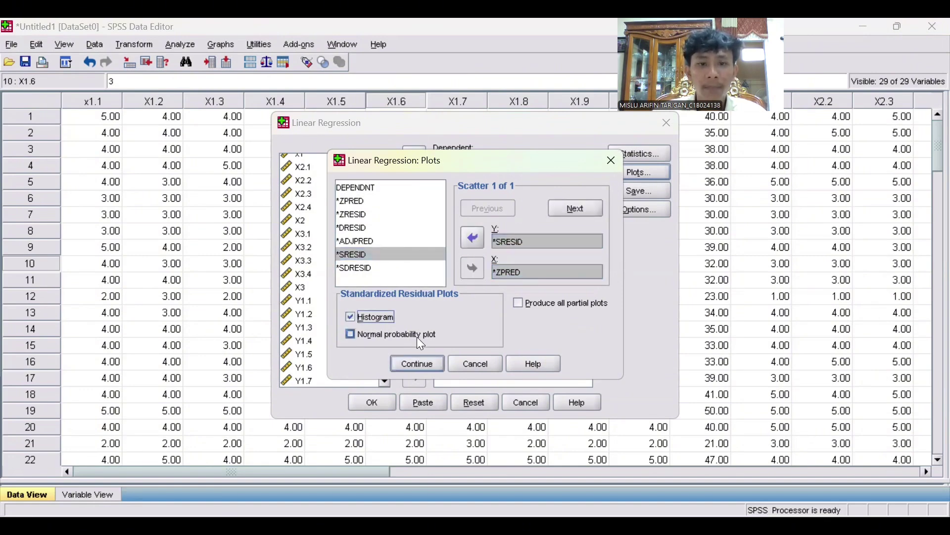
pyautogui.click(422, 366)
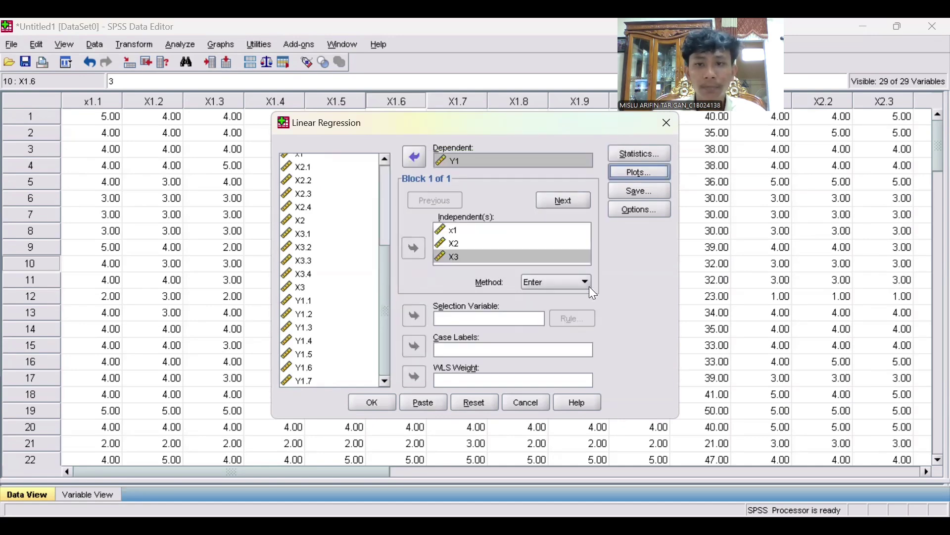
# Step: Set the unstandardized residuals to be saved as a variable and run the linear regression with the Enter method
pyautogui.click(642, 190)
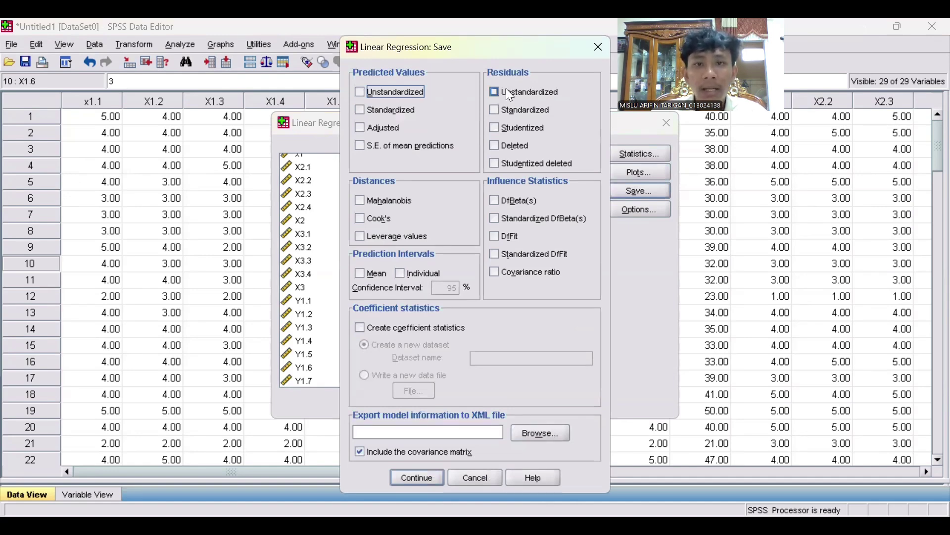
pyautogui.click(499, 91)
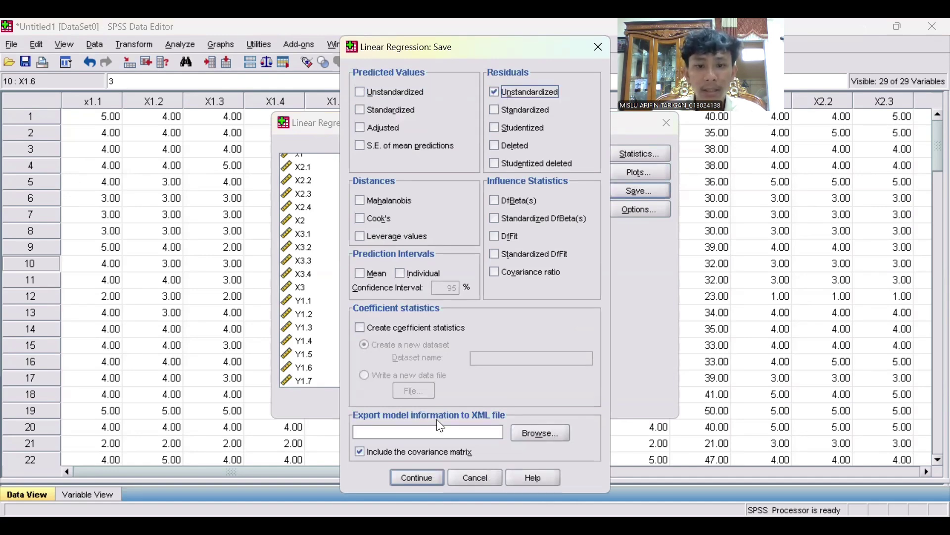
pyautogui.click(420, 477)
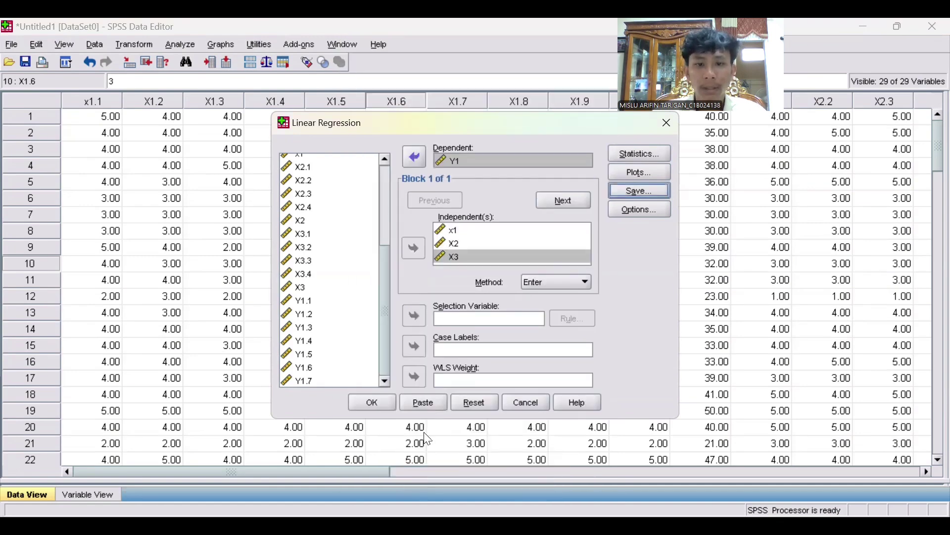
pyautogui.click(383, 404)
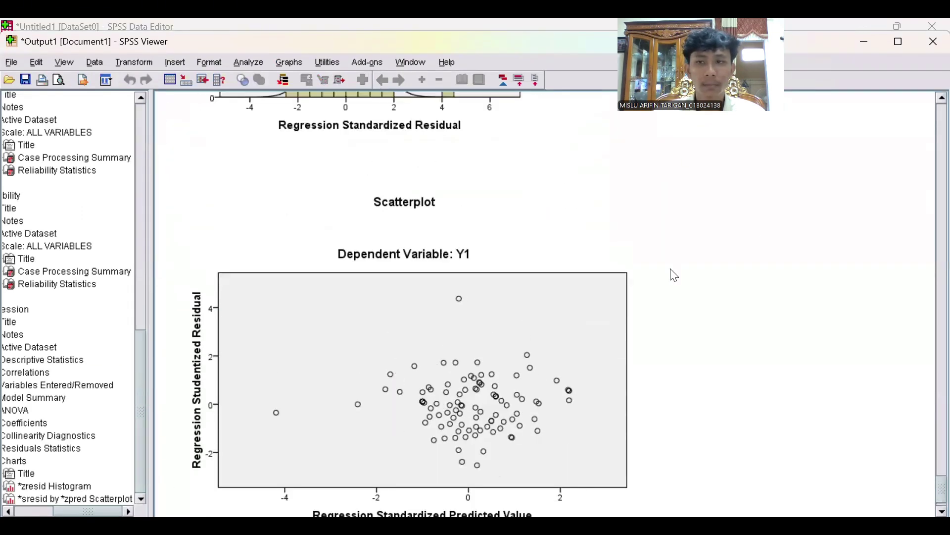
# Step: Examine the regression output from the scatterplot back through the residuals, coefficients, ANOVA and model summary to the correlations table
pyautogui.scroll(5, 930, 106)
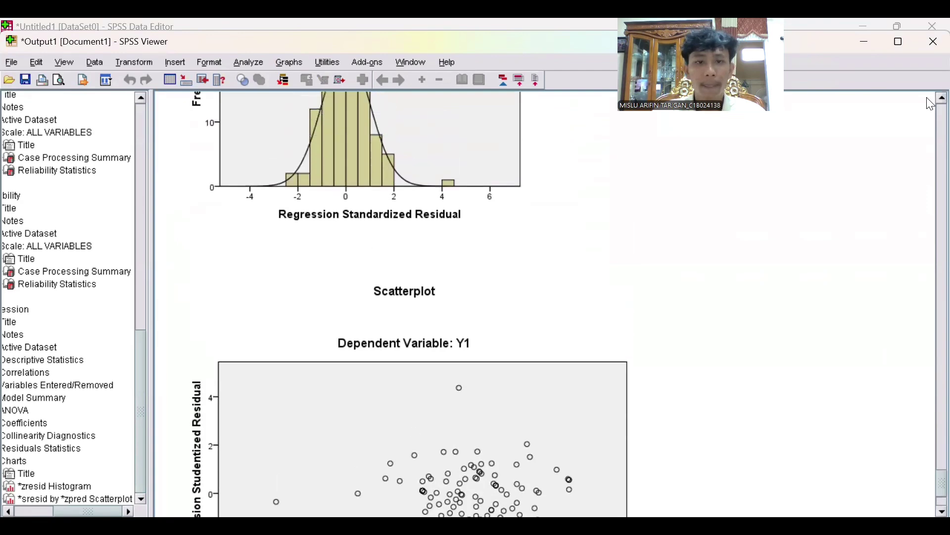
pyautogui.scroll(15, 931, 105)
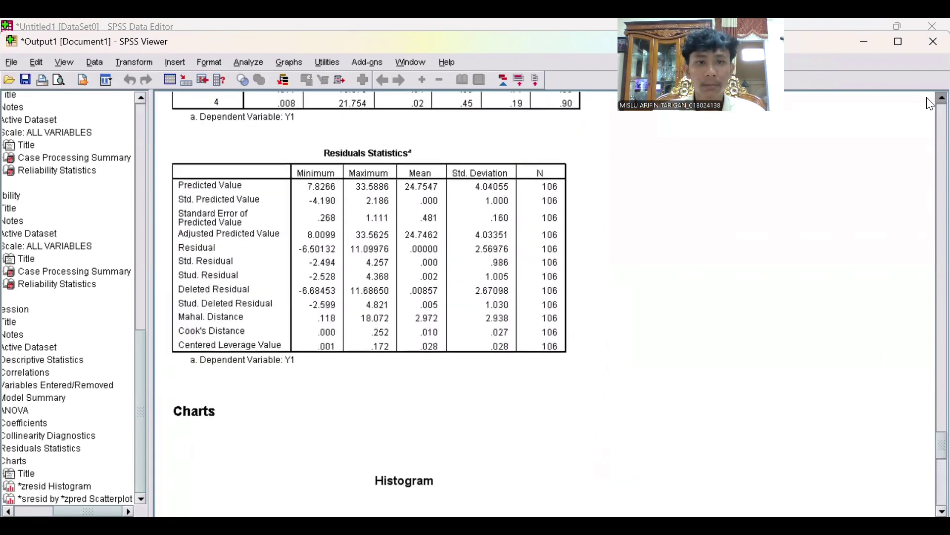
pyautogui.scroll(10, 930, 104)
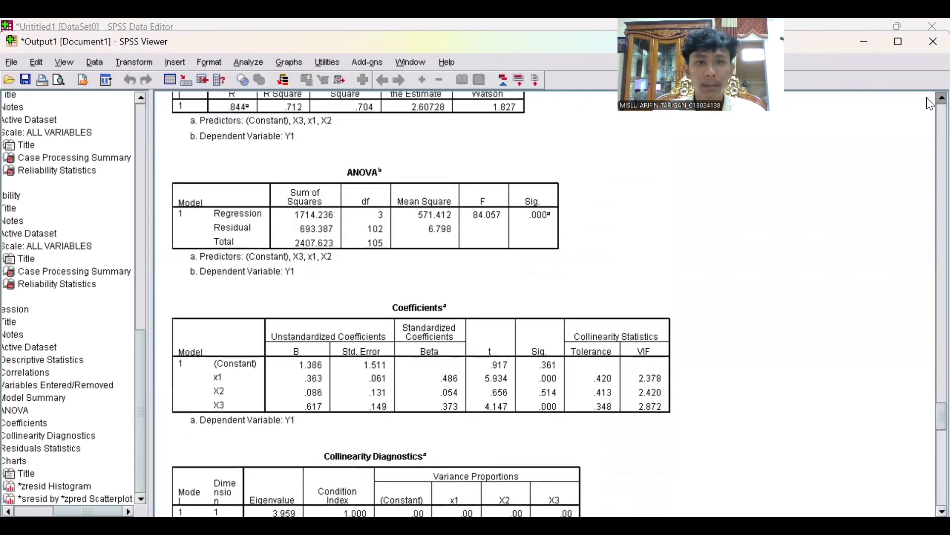
pyautogui.scroll(9, 930, 105)
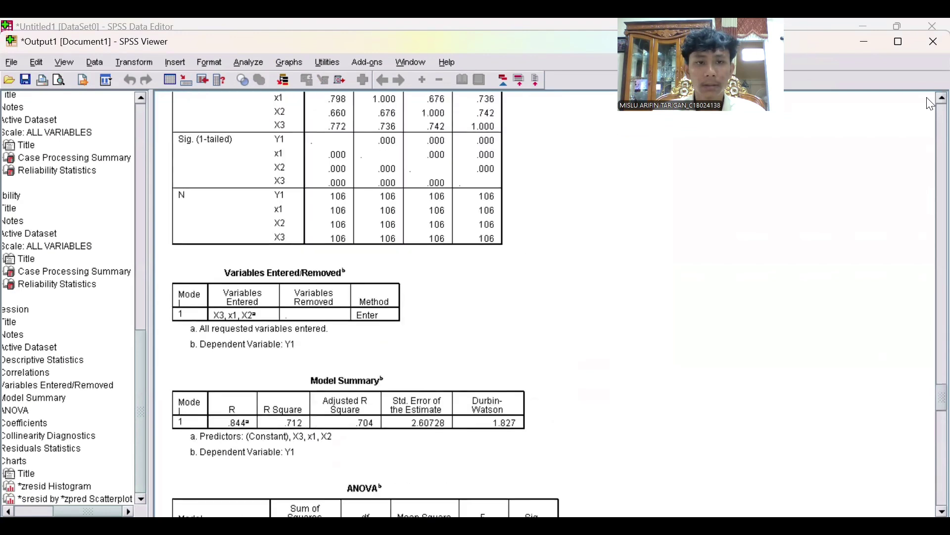
pyautogui.scroll(5, 930, 104)
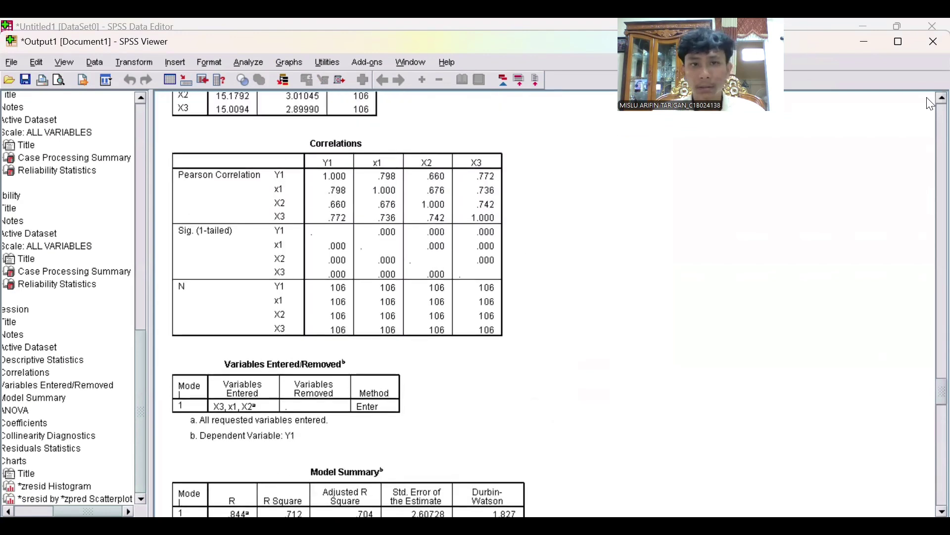
# Step: Examine the regression's coefficients table with its collinearity statistics, the ANOVA table and the Durbin-Watson value in the model summary
pyautogui.scroll(5, 930, 105)
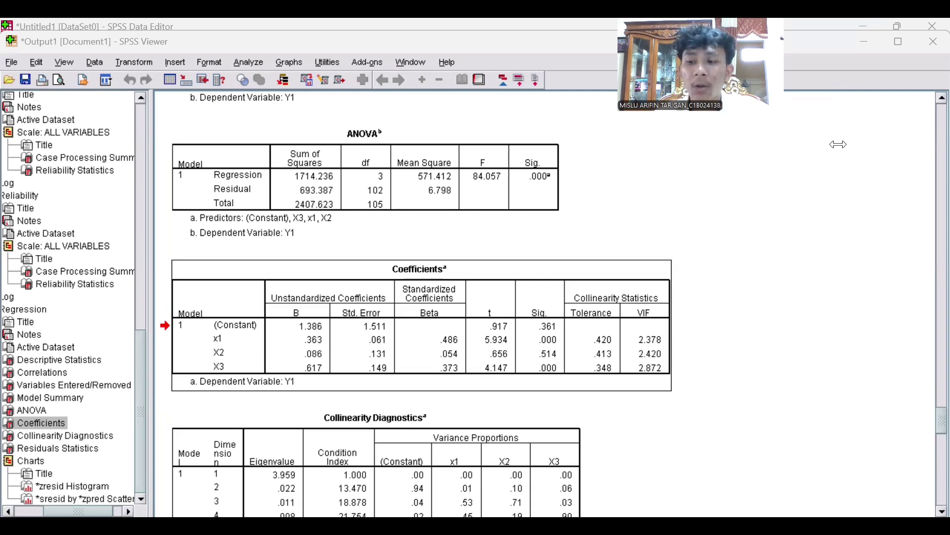
pyautogui.scroll(3, 509, 280)
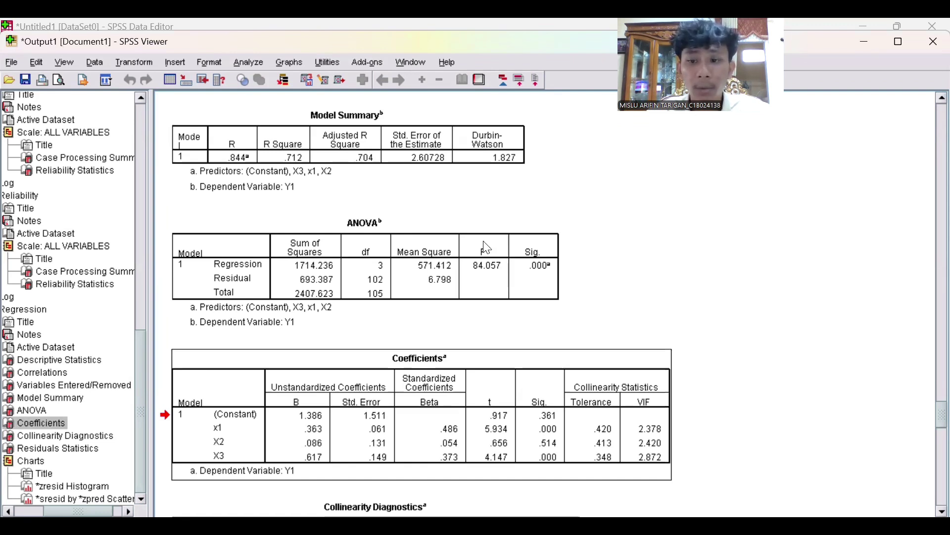
pyautogui.click(444, 143)
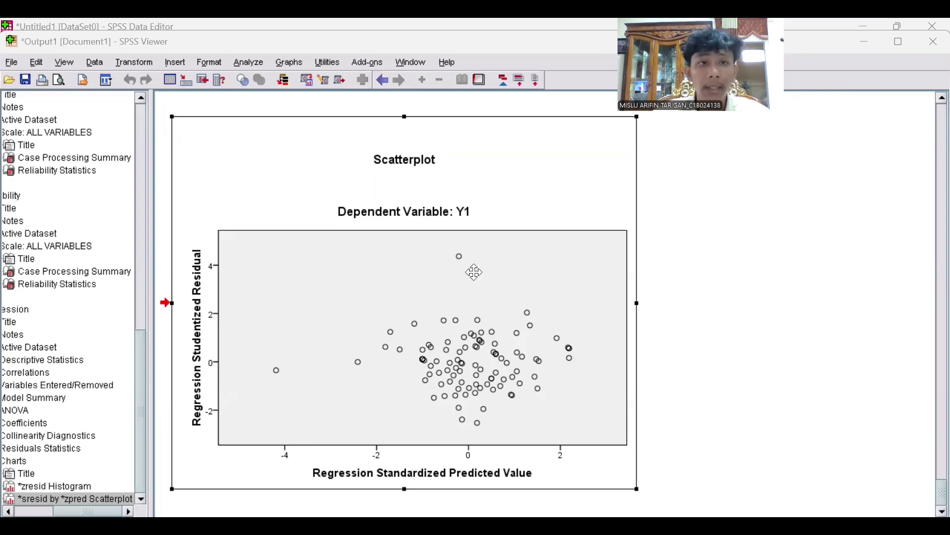
# Step: Run a One-Sample Kolmogorov-Smirnov test on the saved unstandardized residuals against the Normal distribution
pyautogui.click(237, 26)
pyautogui.click(180, 44)
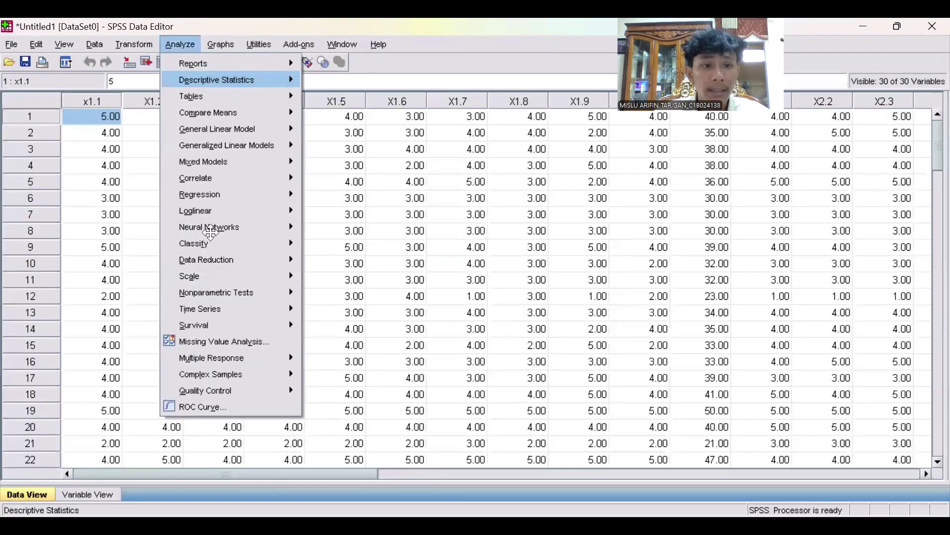
pyautogui.moveTo(224, 266)
pyautogui.moveTo(248, 292)
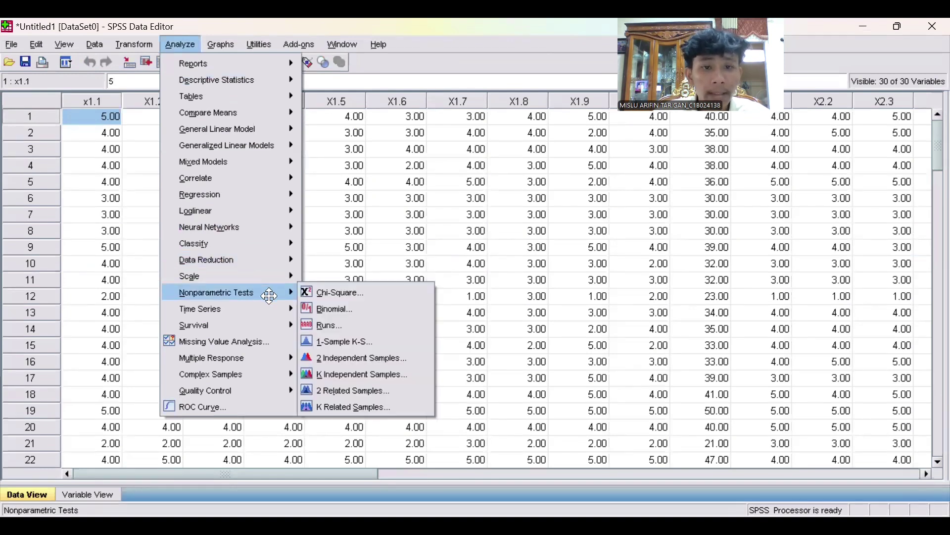
pyautogui.moveTo(278, 309)
pyautogui.moveTo(289, 292)
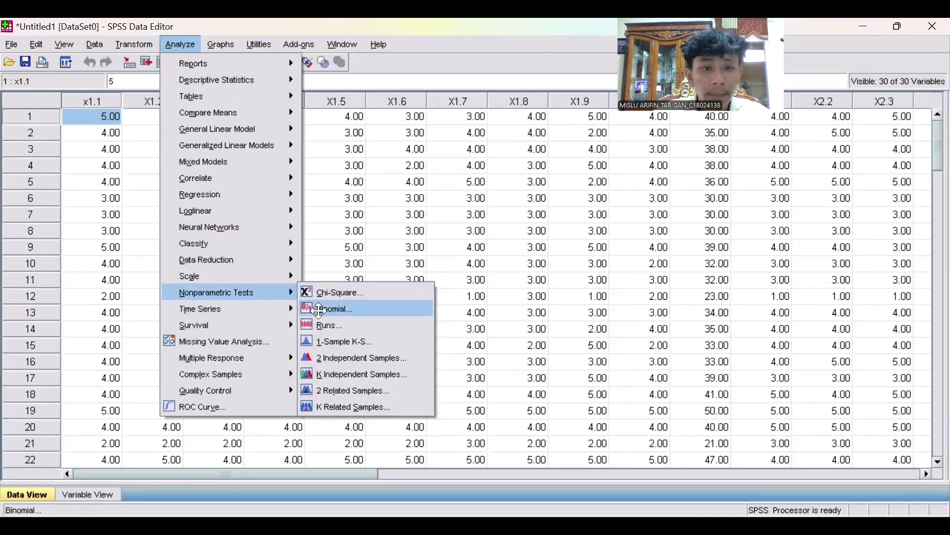
pyautogui.click(339, 344)
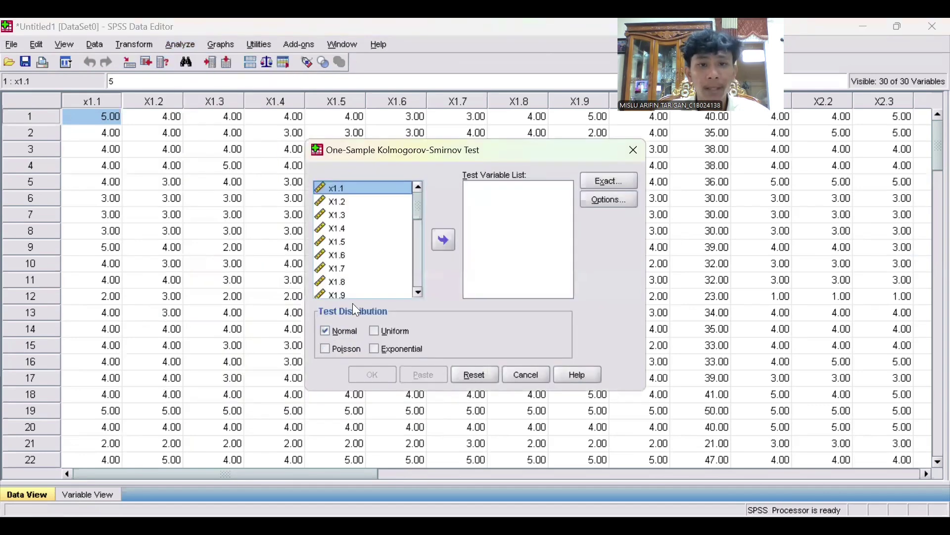
pyautogui.click(418, 294)
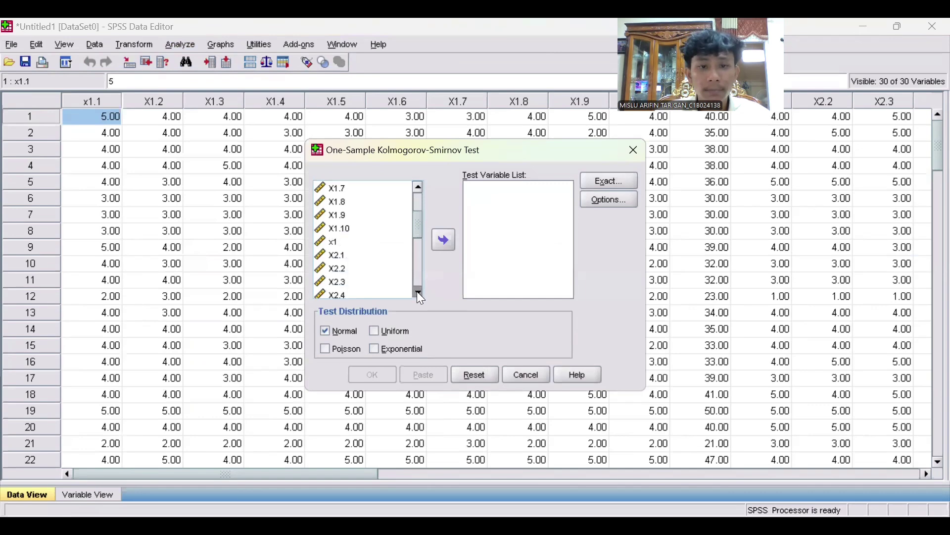
pyautogui.click(418, 294)
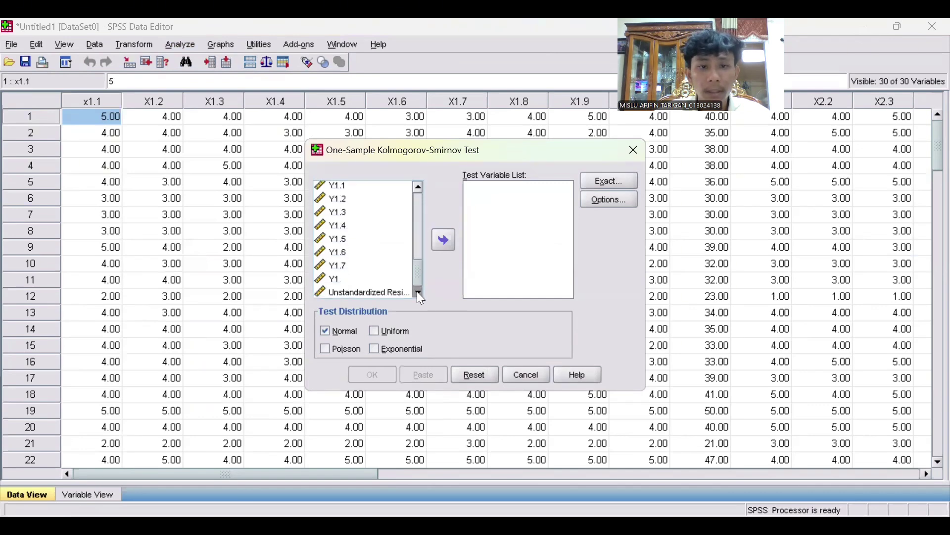
pyautogui.click(390, 288)
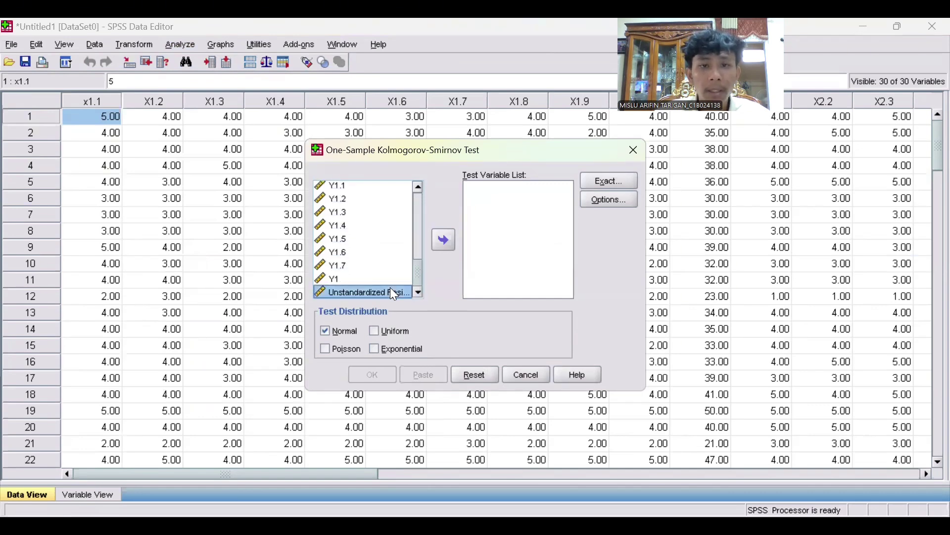
pyautogui.click(444, 241)
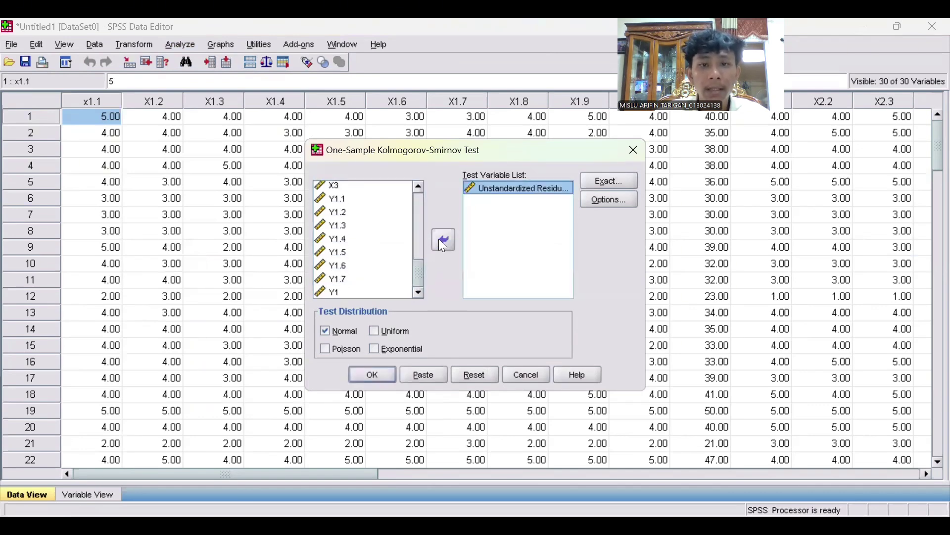
pyautogui.click(384, 373)
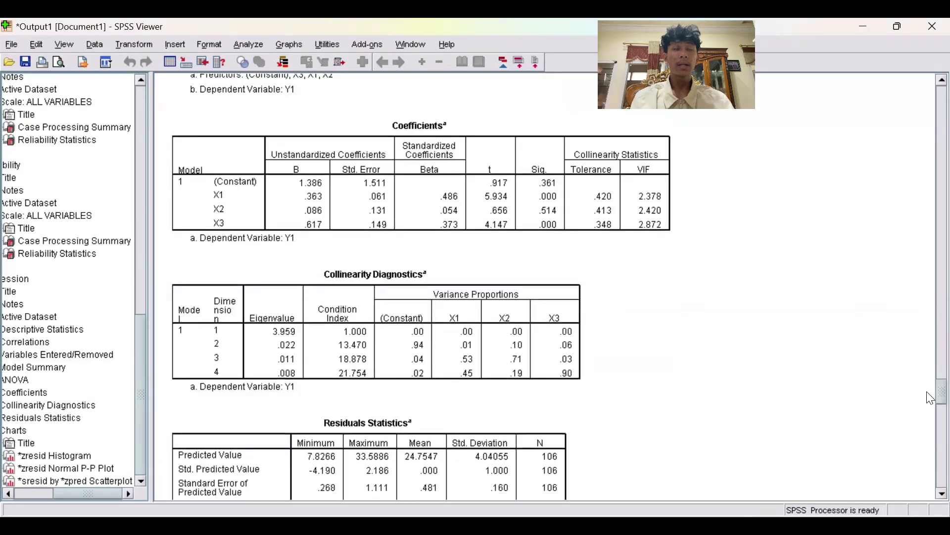
# Step: Review the regression output from the collinearity diagnostics back up to the ANOVA and model summary tables
pyautogui.scroll(1, 931, 394)
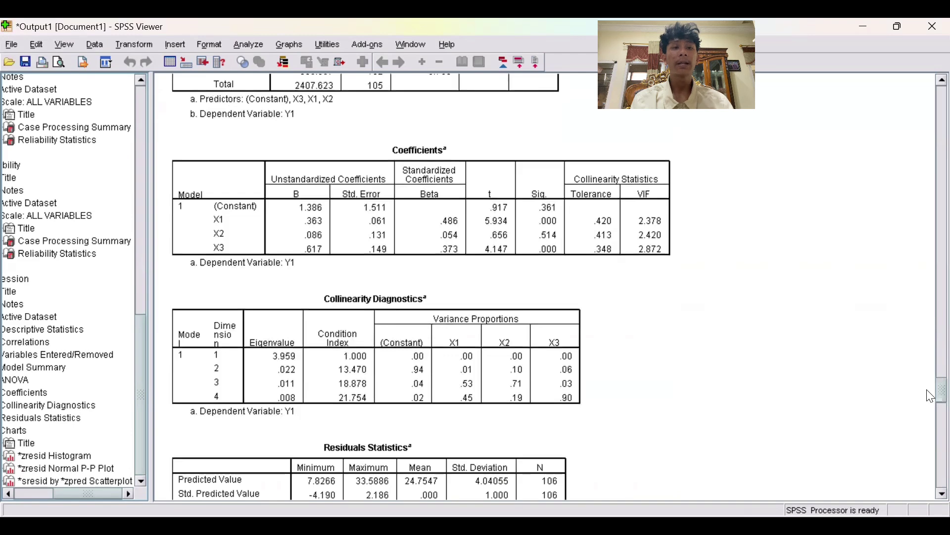
pyautogui.moveTo(930, 396); pyautogui.dragTo(930, 379)
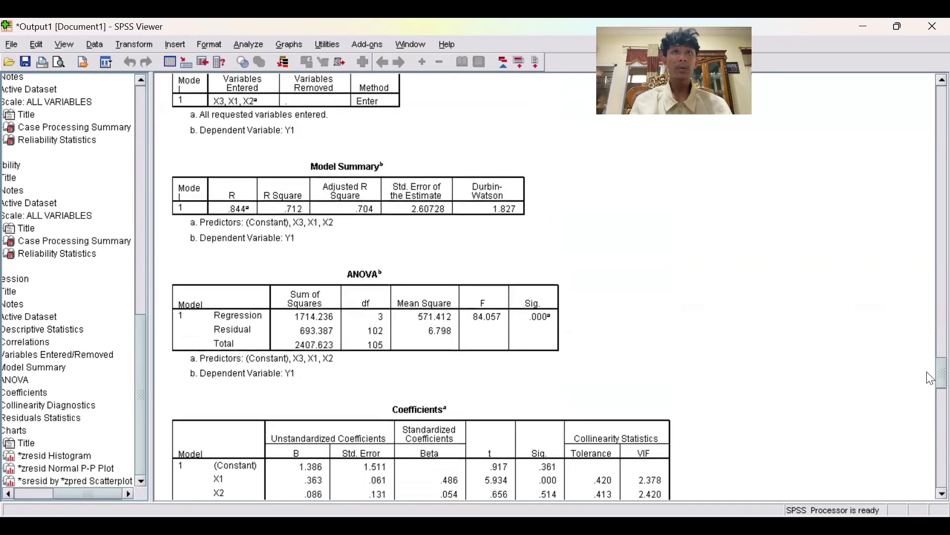